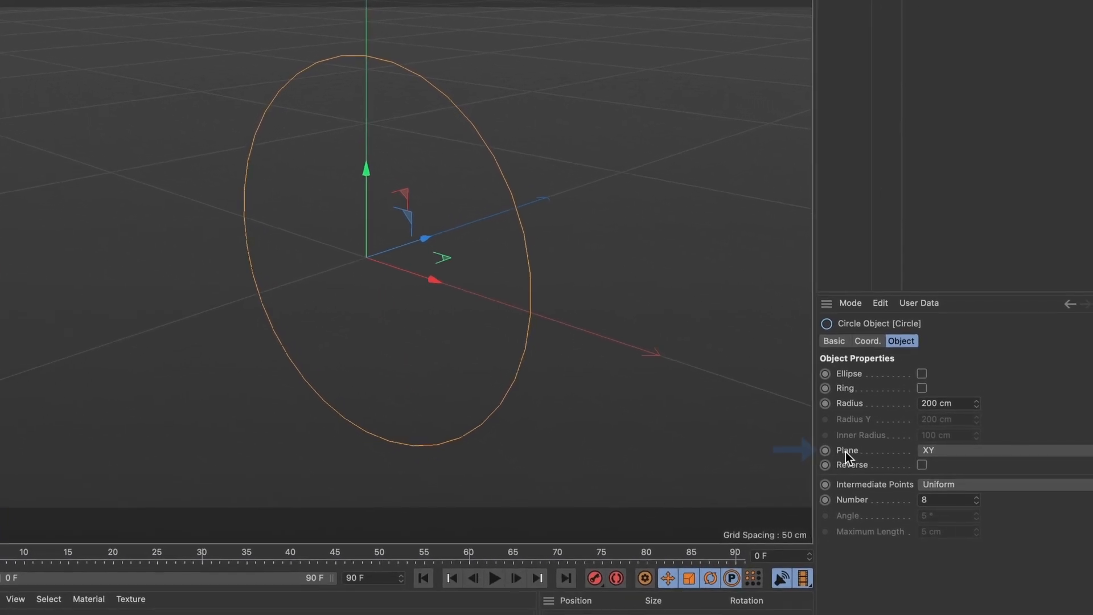
- Lay the circle spline on the XZ plane and set its number of intermediate points to 100
click(953, 450)
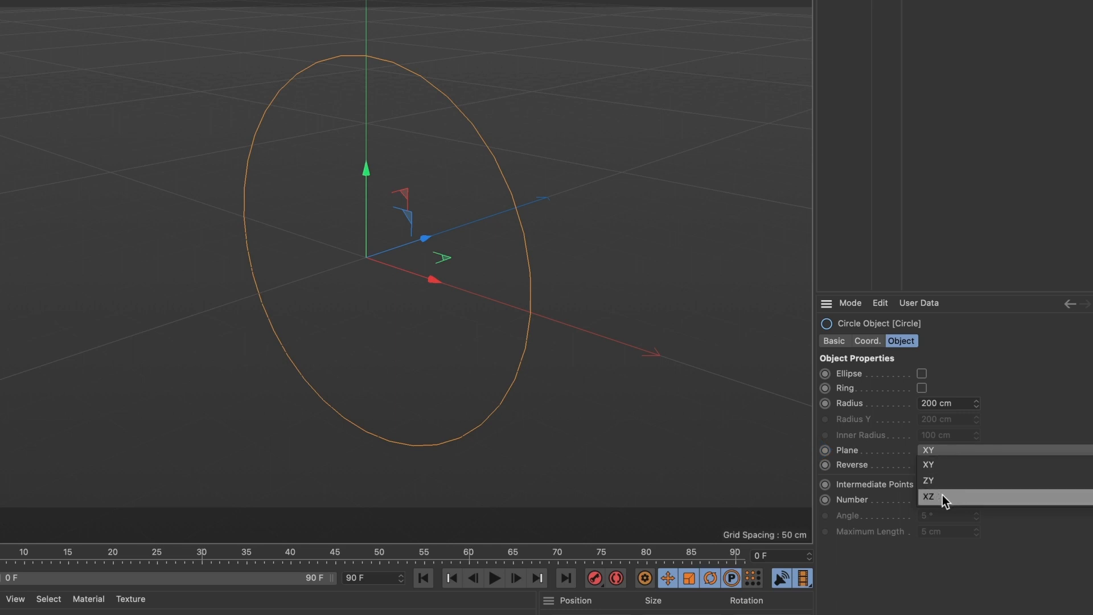
click(965, 495)
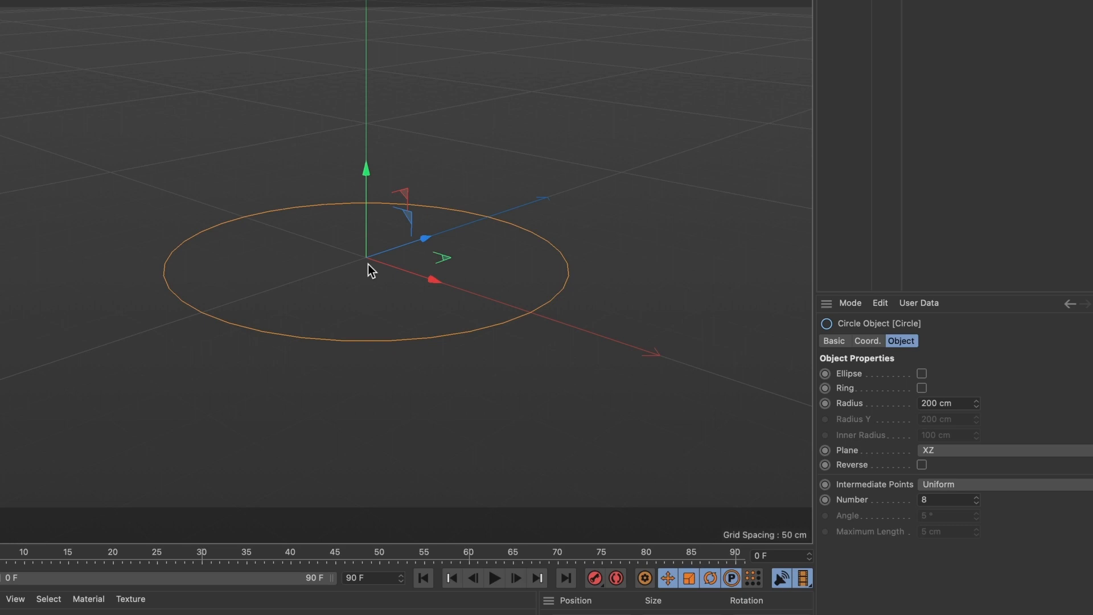
alt+right_drag(367, 262, 436, 258)
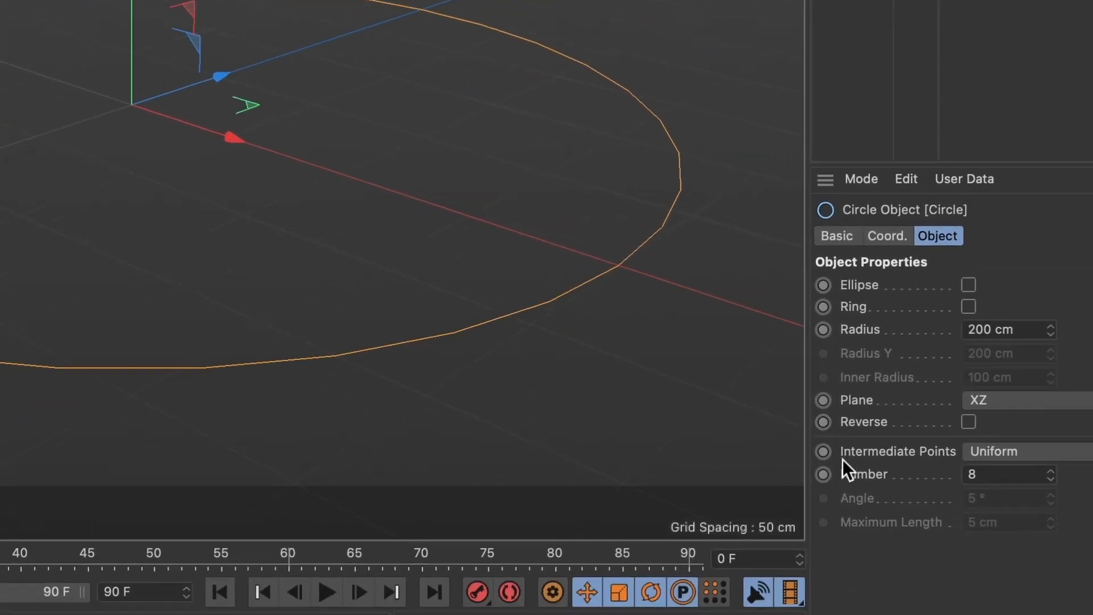
drag(933, 452, 862, 444)
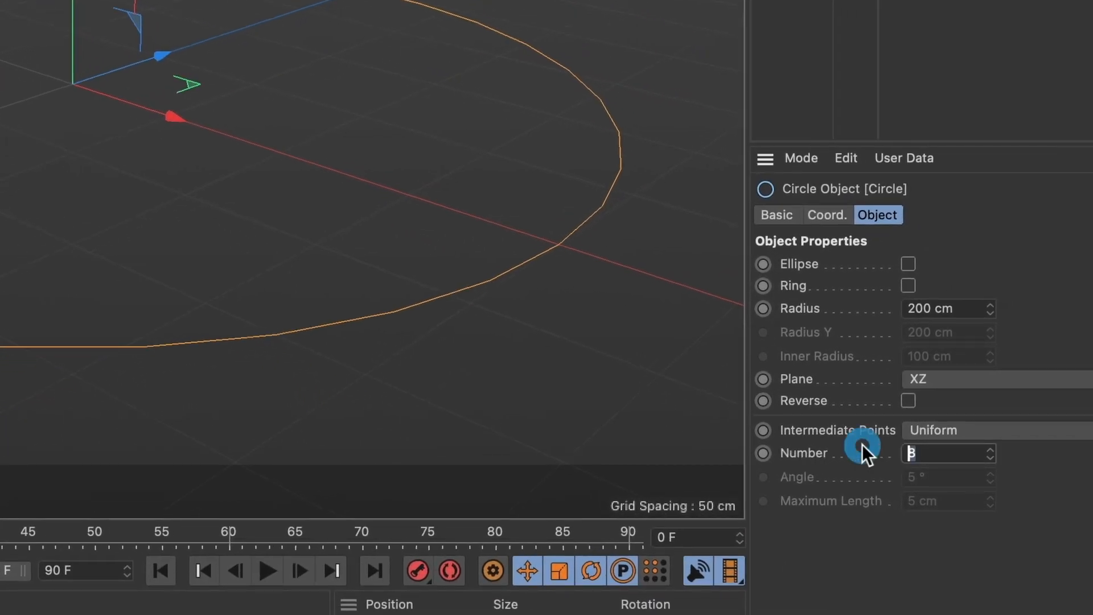
text(100)
key(Return)
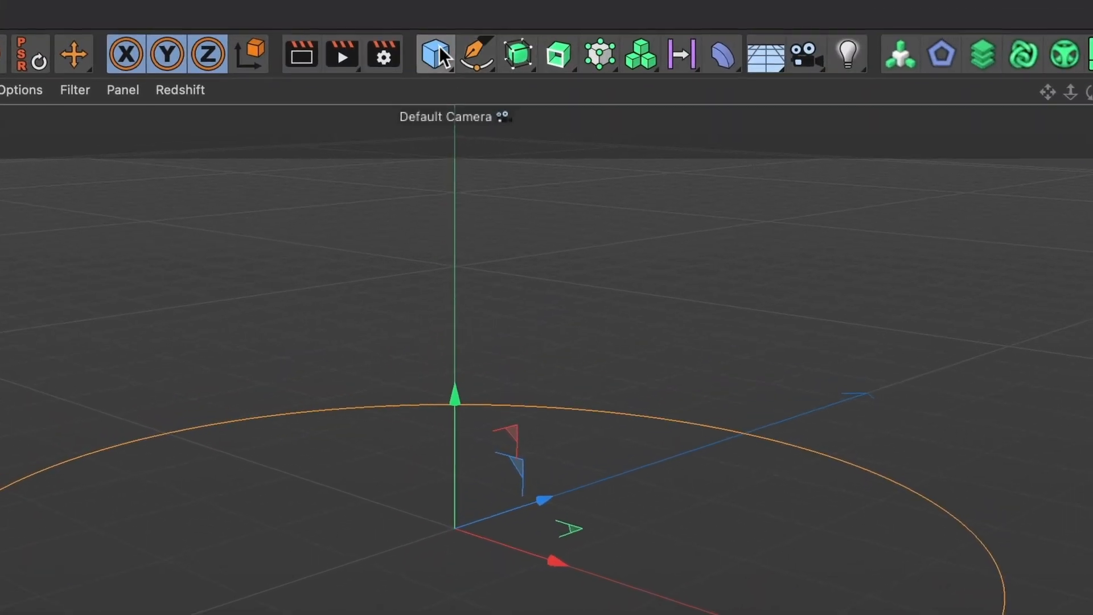
- Add a cylinder primitive to the scene and show the viewport in Gouraud Shading (Lines)
click(440, 49)
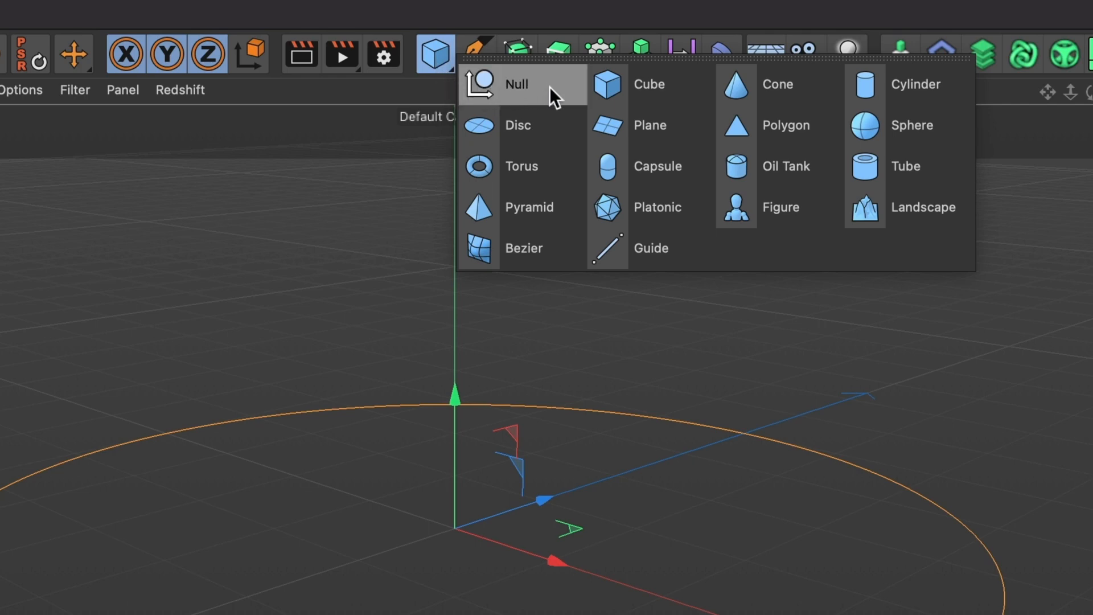
click(910, 91)
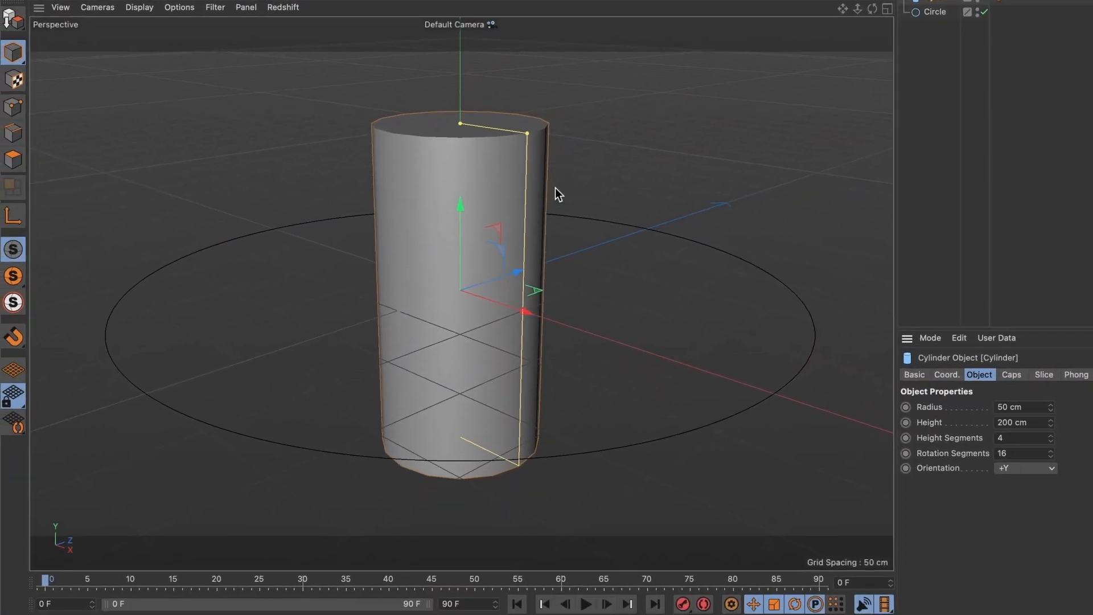
click(151, 8)
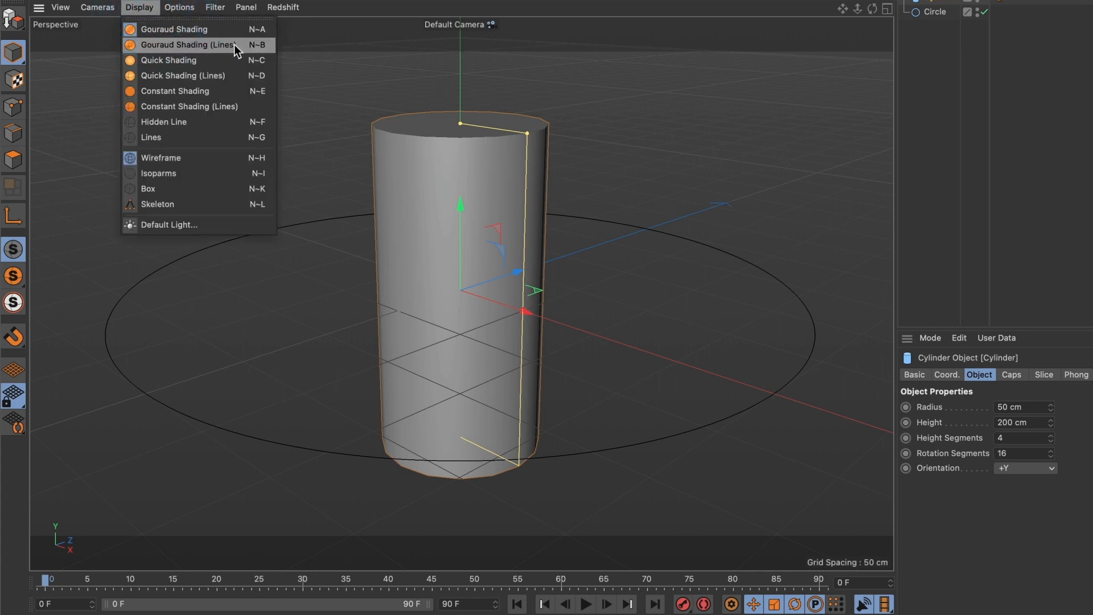
click(234, 44)
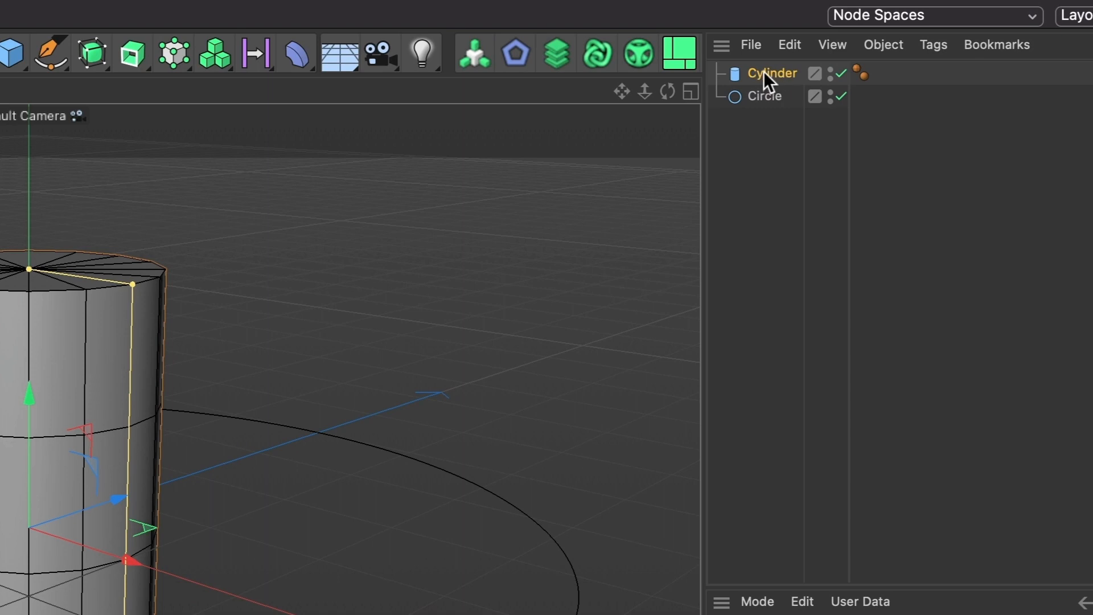
- Add a Spline Wrap deformer as a child of the cylinder and assign the circle as its spline
click(303, 56)
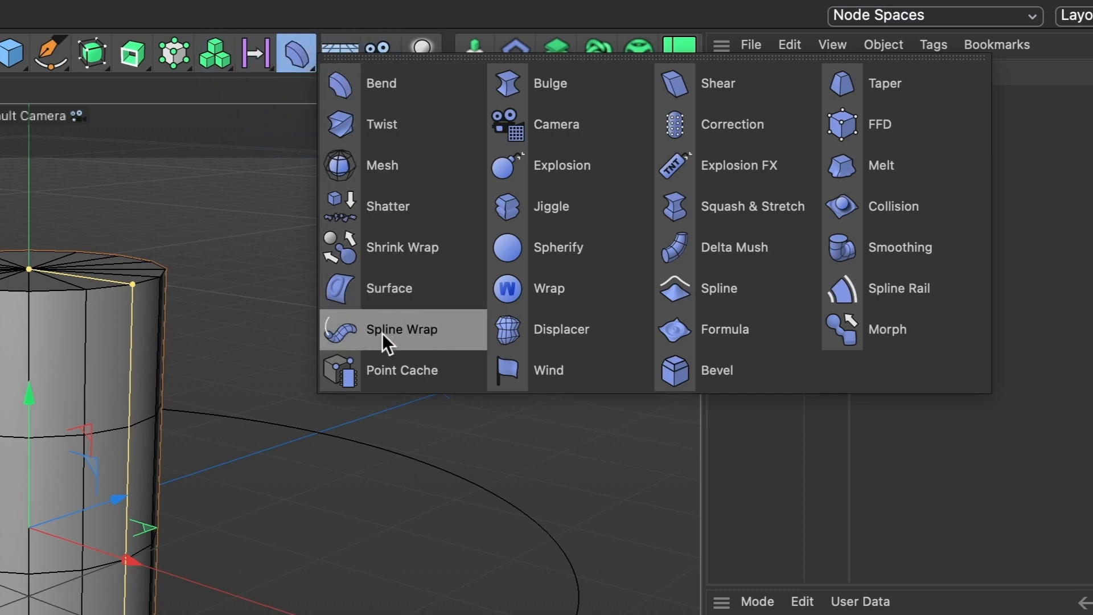
click(418, 341)
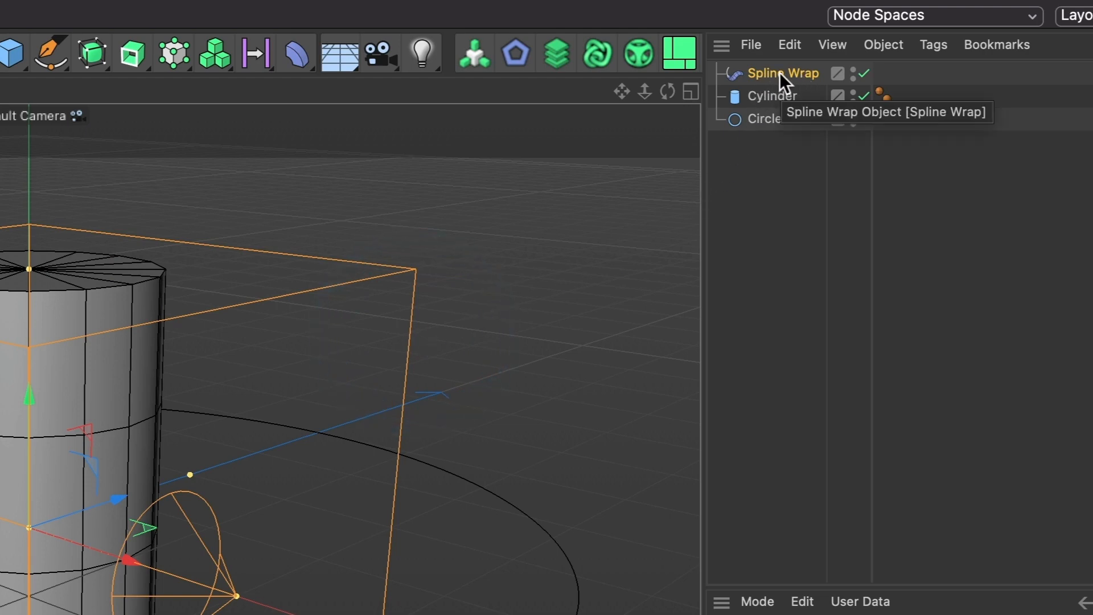
drag(781, 75, 776, 93)
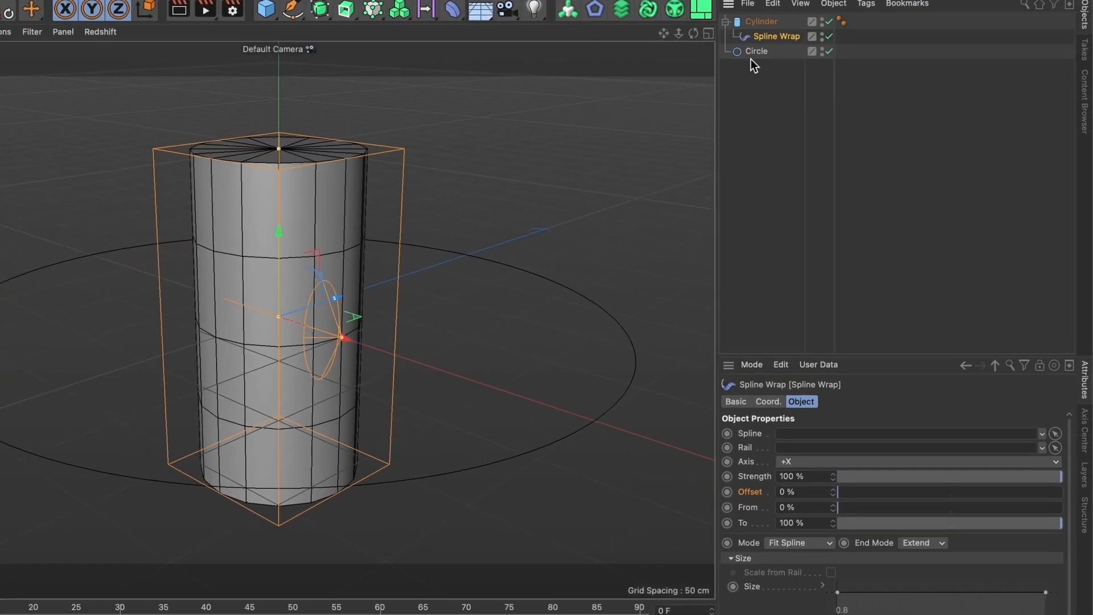
drag(753, 57, 798, 436)
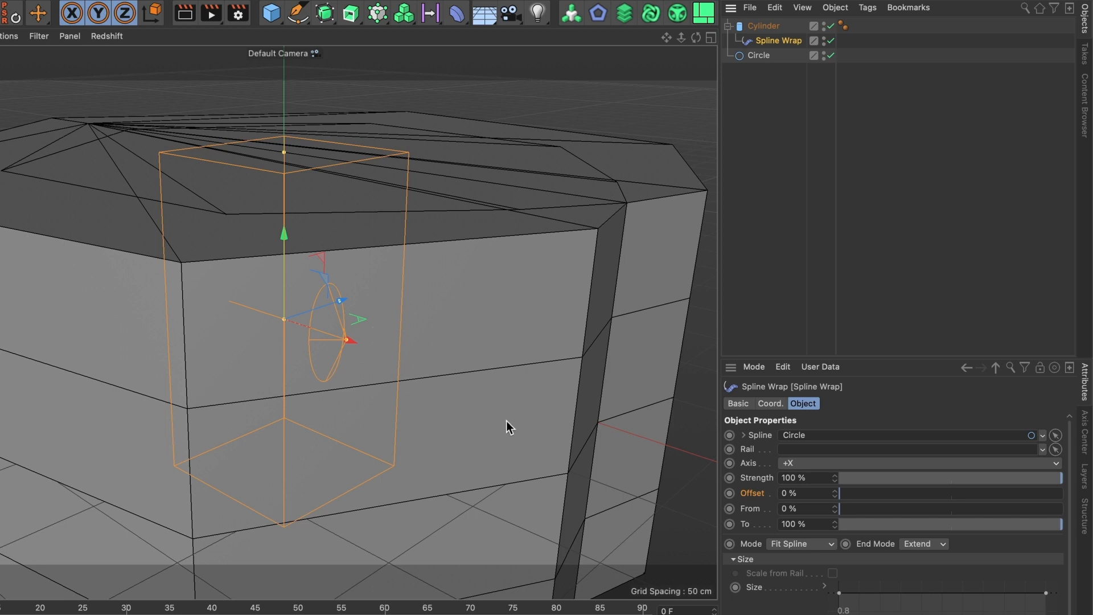
- Set the Spline Wrap's axis to +Y and its mode to Keep Length
click(830, 463)
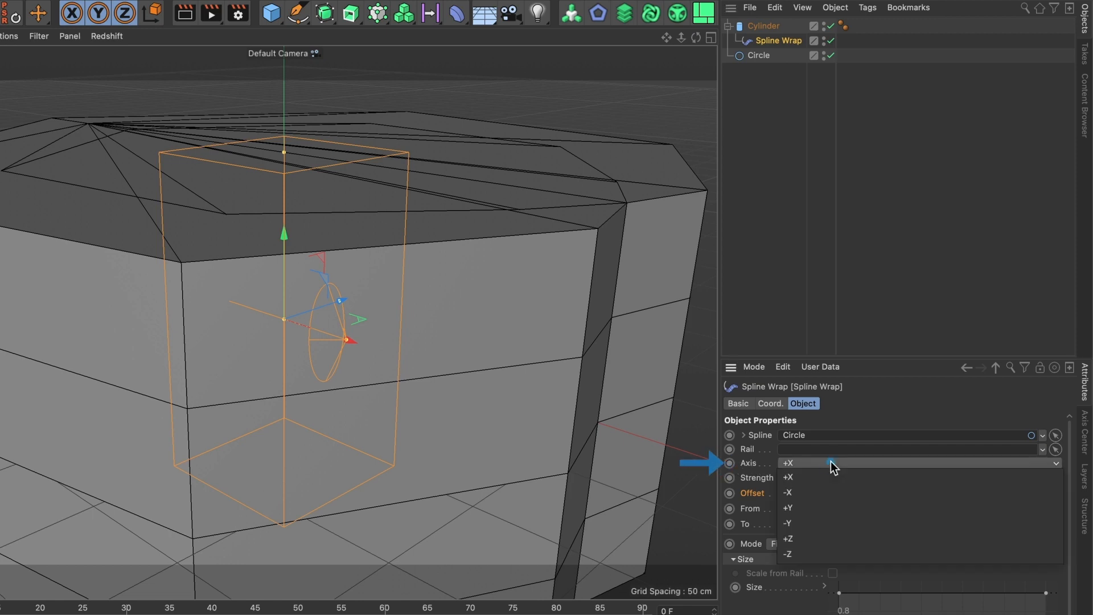
click(832, 506)
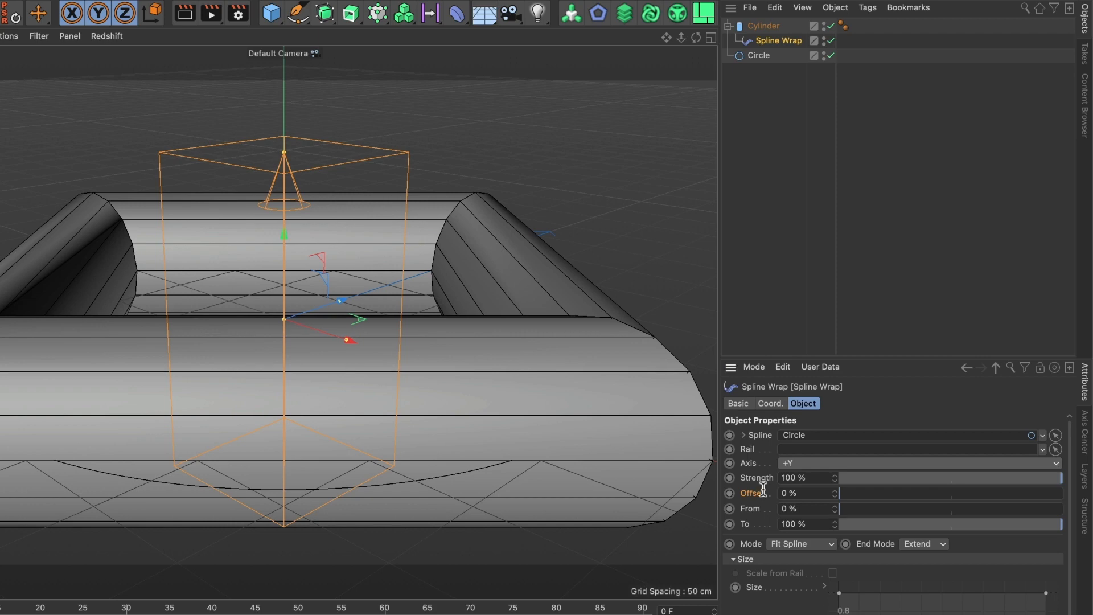
alt+drag(295, 341, 323, 409)
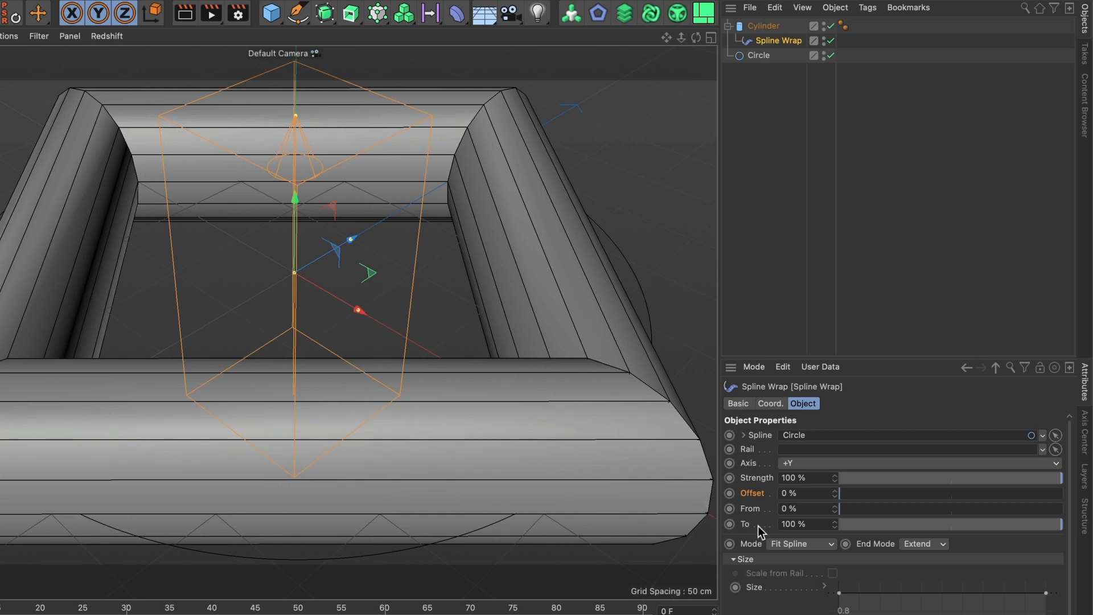
click(815, 544)
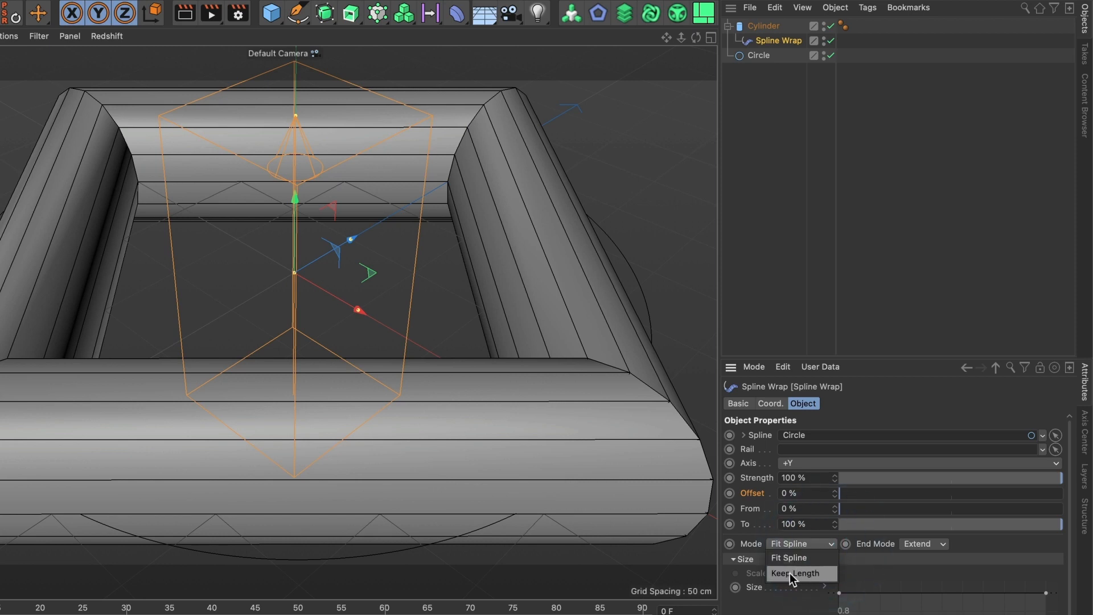
click(824, 574)
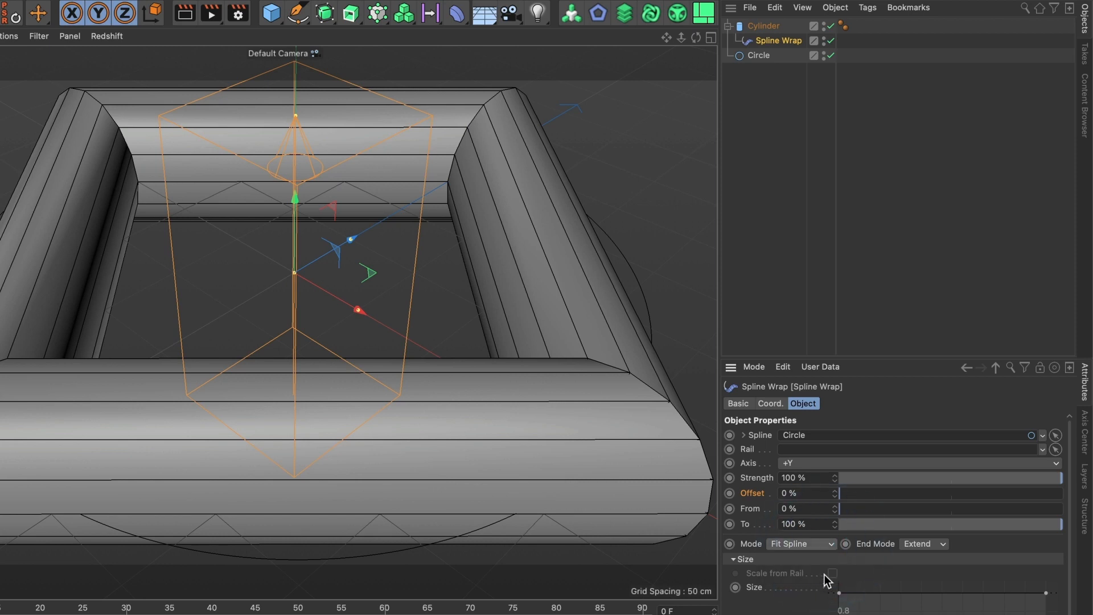
- Preview the cylinder moving along the circle by sweeping the Spline Wrap's offset and returning it to 0%
alt+drag(381, 356, 276, 301)
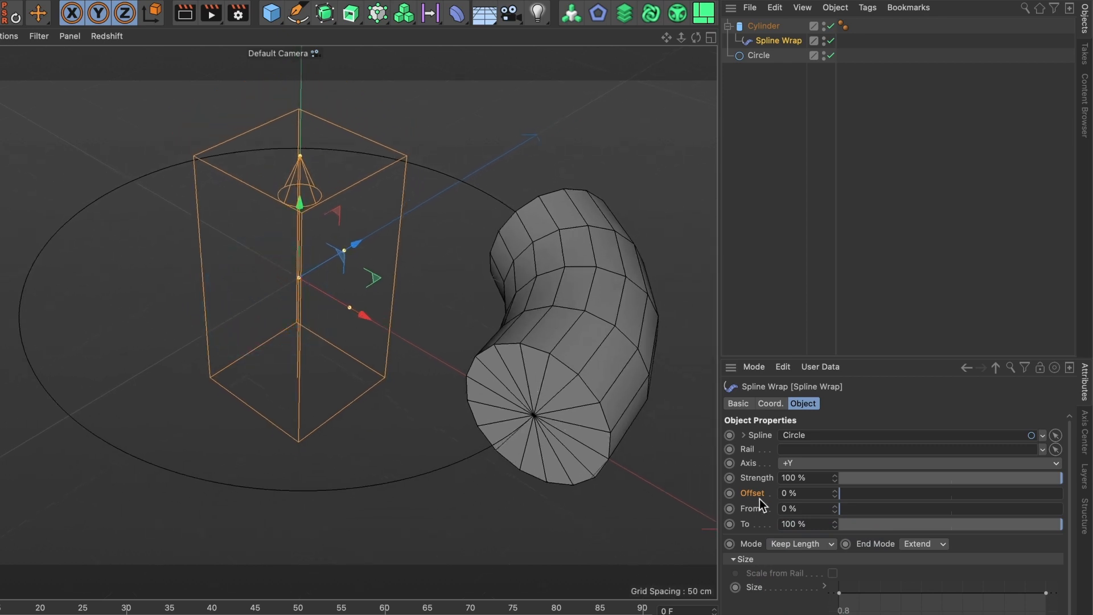
mouse_move(843, 494)
mouse_down()
mouse_move(1068, 503)
mouse_move(841, 507)
mouse_up()
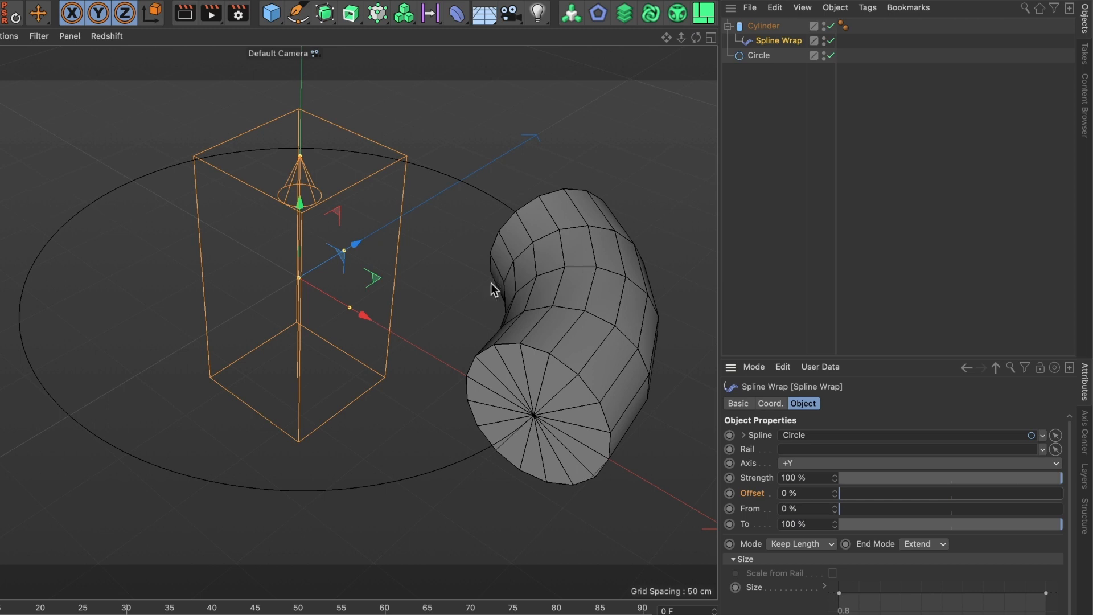
alt+drag(594, 322, 391, 288)
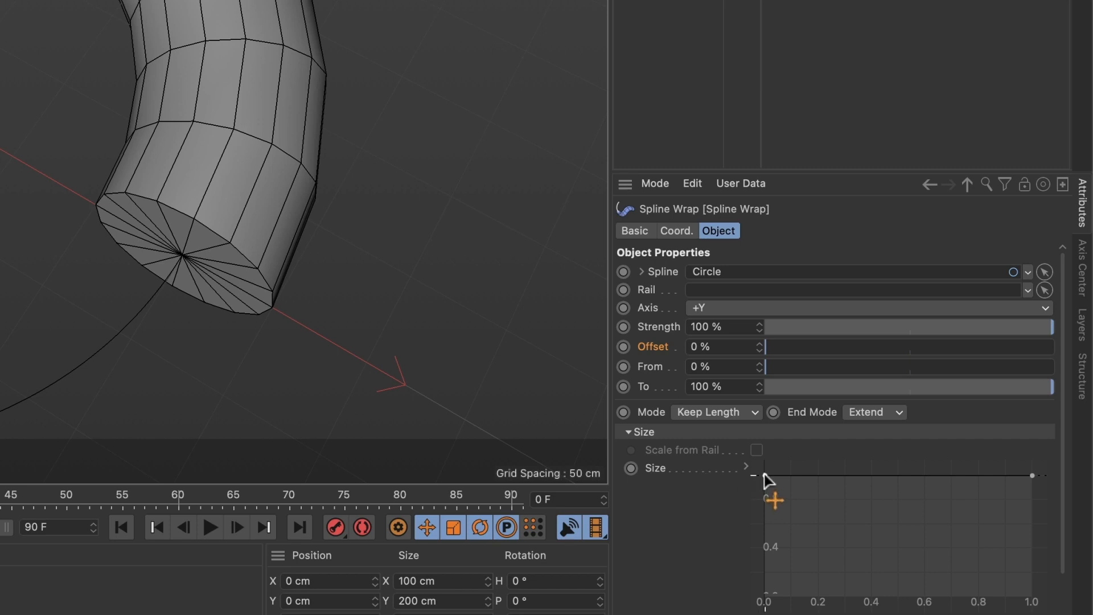
- Lower the start and end points of the Spline Wrap's Size curve to 0
drag(764, 476, 762, 595)
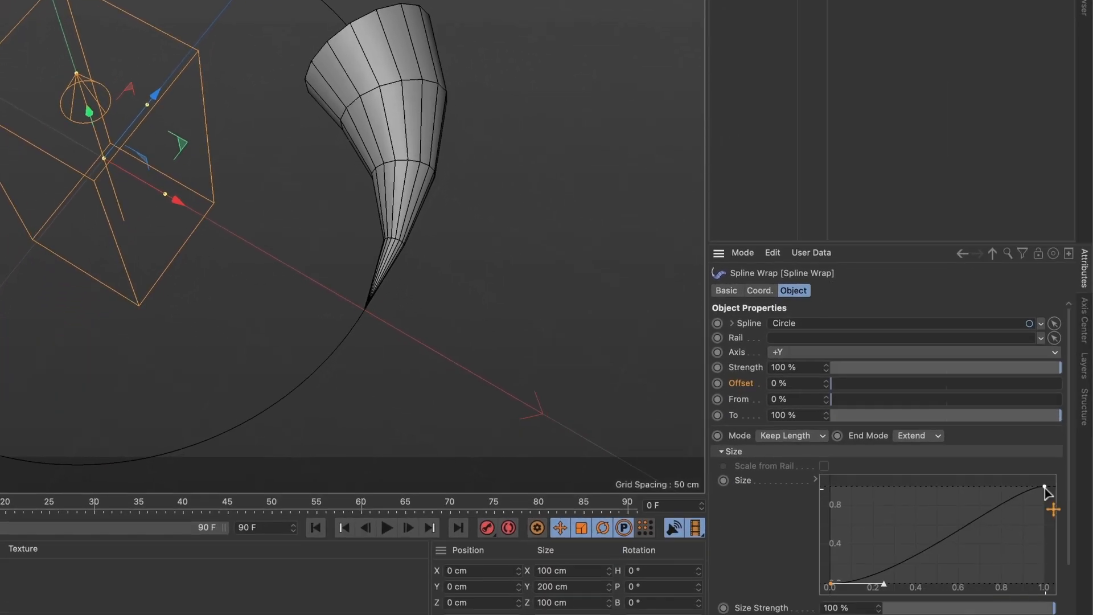
drag(1045, 488, 1055, 588)
click(1053, 585)
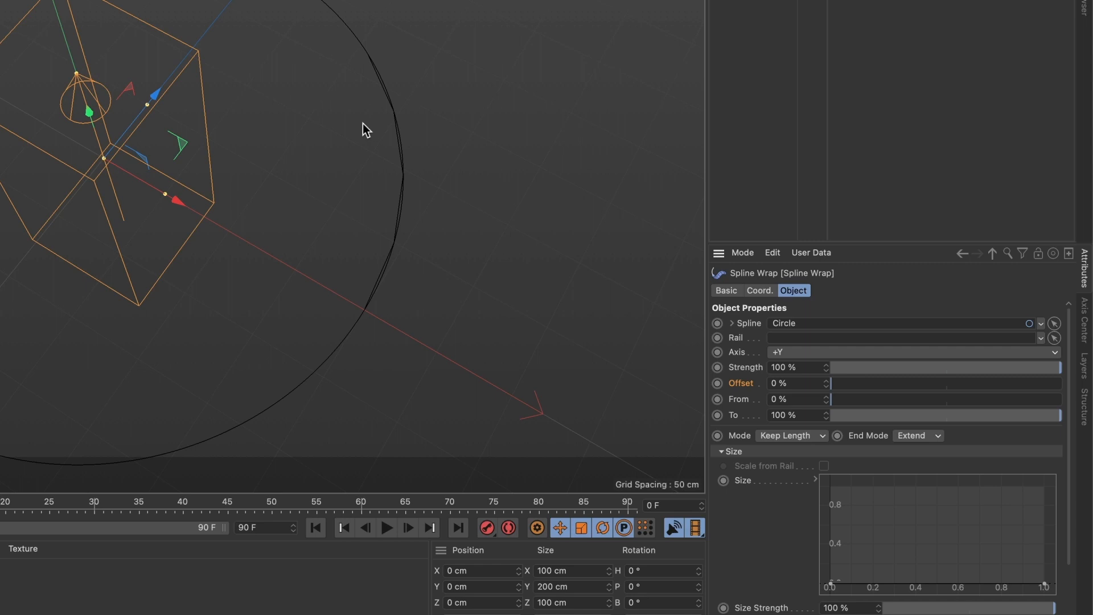
- Raise the tangent handles at both ends of the Size curve to form an even arch peaking at about 0.4
click(1042, 582)
drag(1016, 581, 1007, 547)
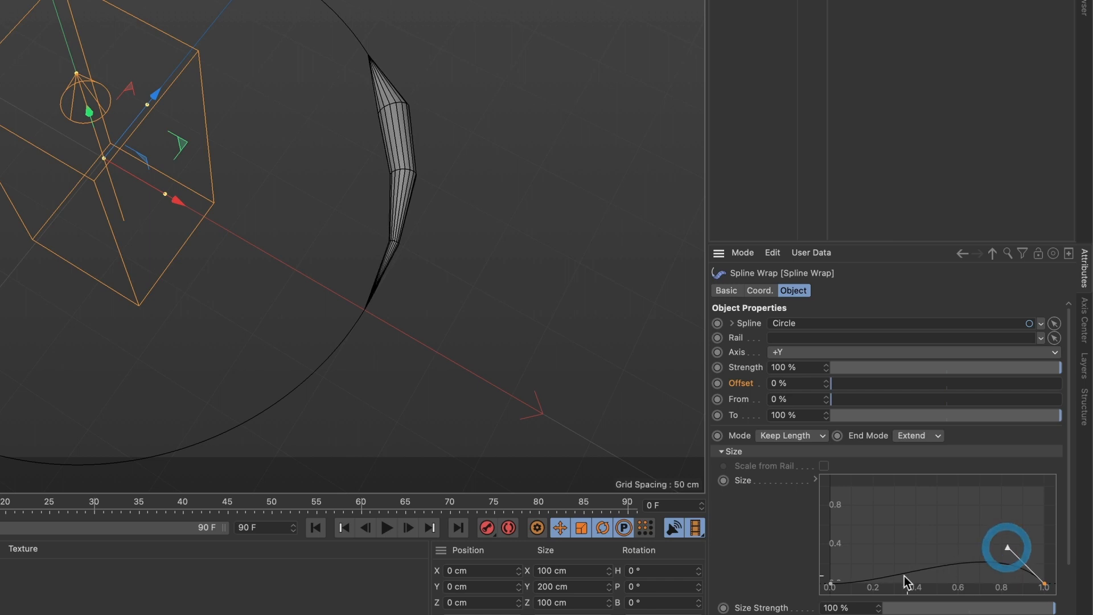
click(832, 586)
drag(886, 584, 893, 542)
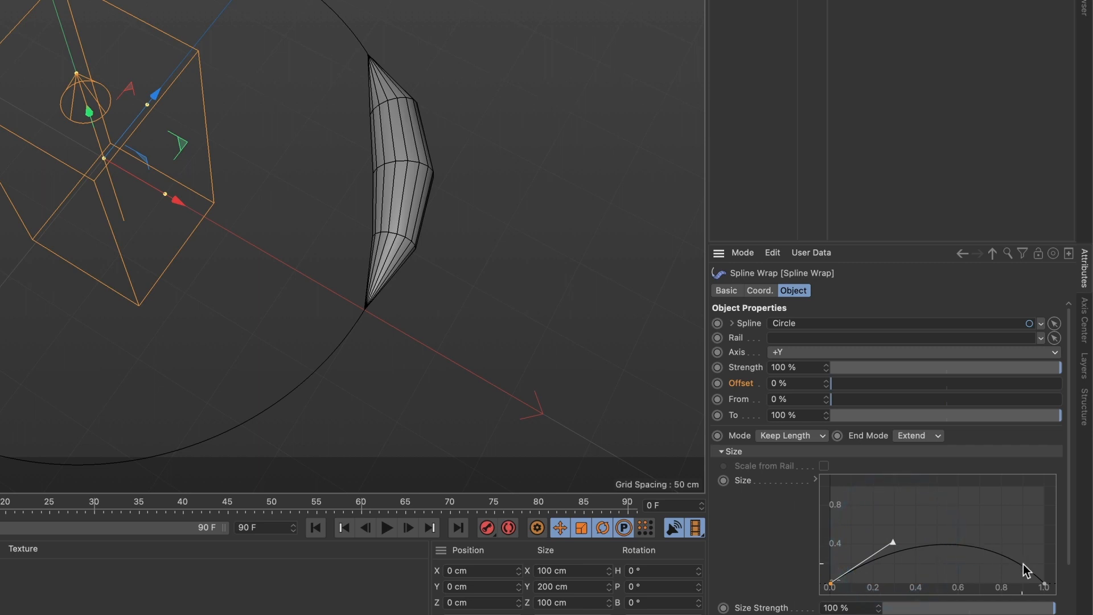
click(1044, 585)
drag(1007, 580, 1000, 554)
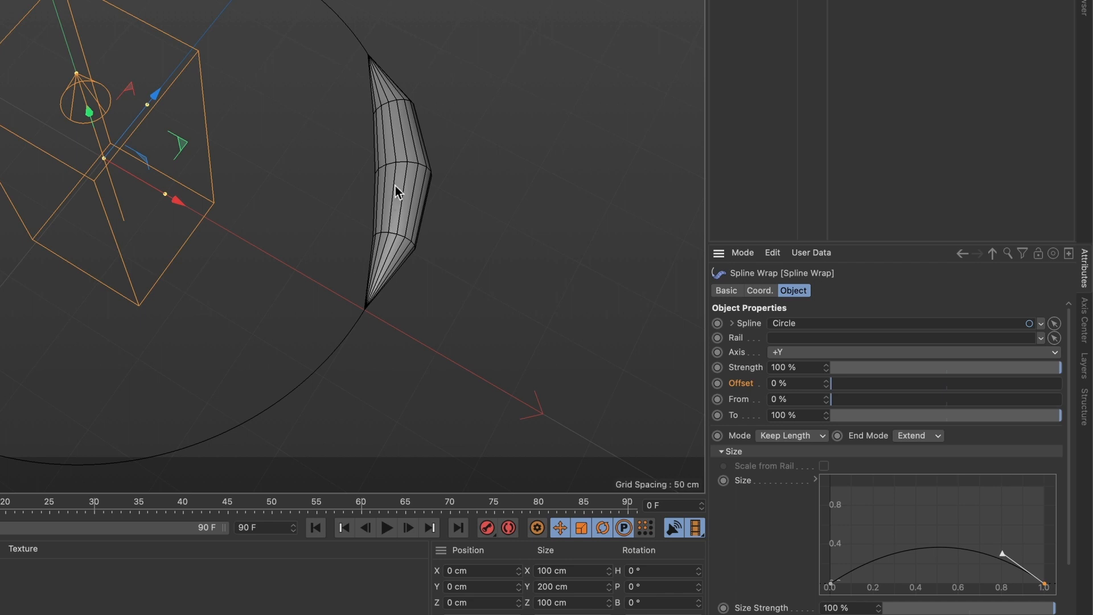
- Increase the cylinder's height segments to 34
alt+right_drag(397, 181, 507, 181)
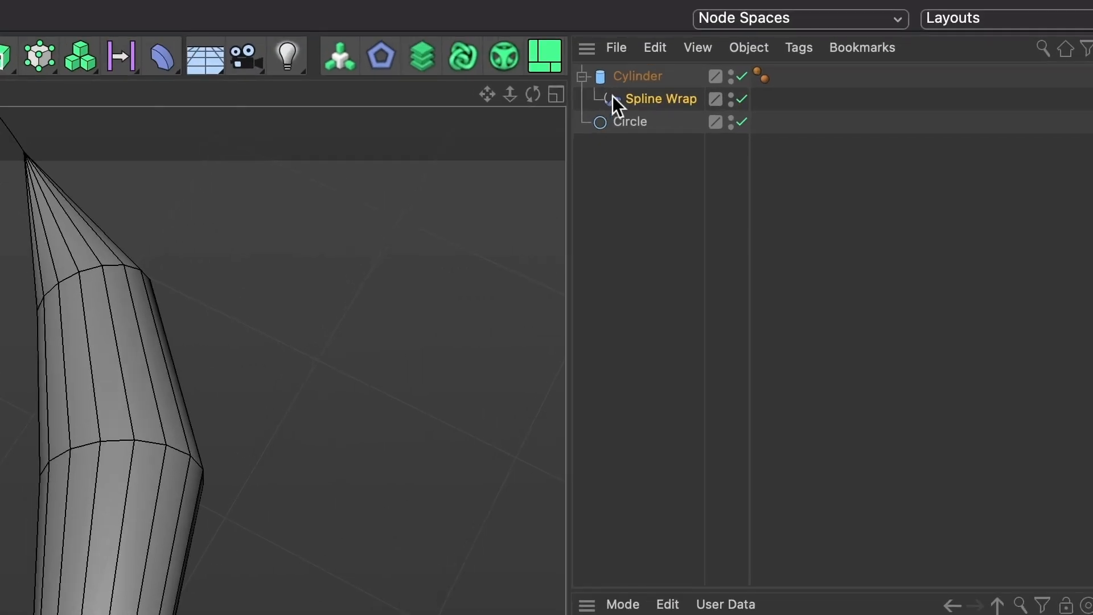
click(624, 77)
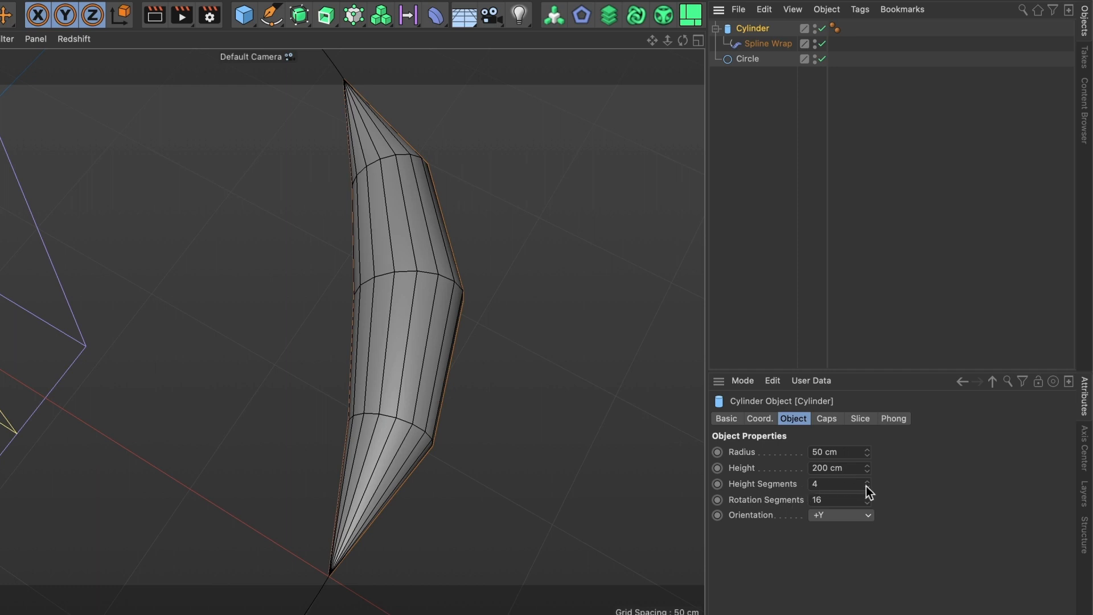
drag(866, 491, 866, 435)
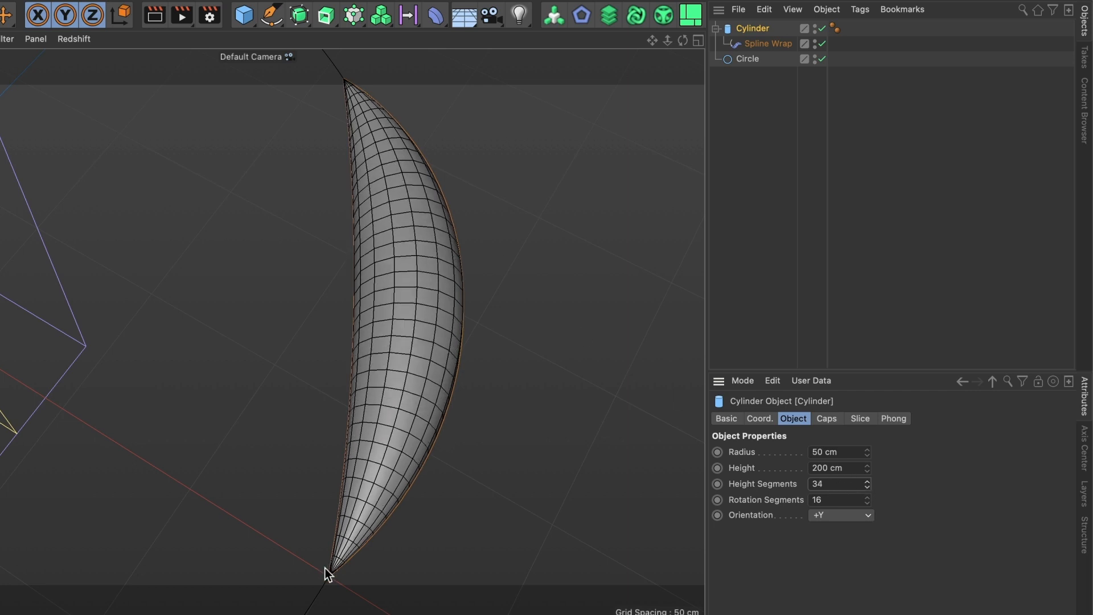
- Check the smoothed shape's travel around the circle by sweeping the Spline Wrap's offset and resetting it to 0%
alt+right_drag(405, 343, 310, 364)
alt+middle_drag(309, 363, 426, 362)
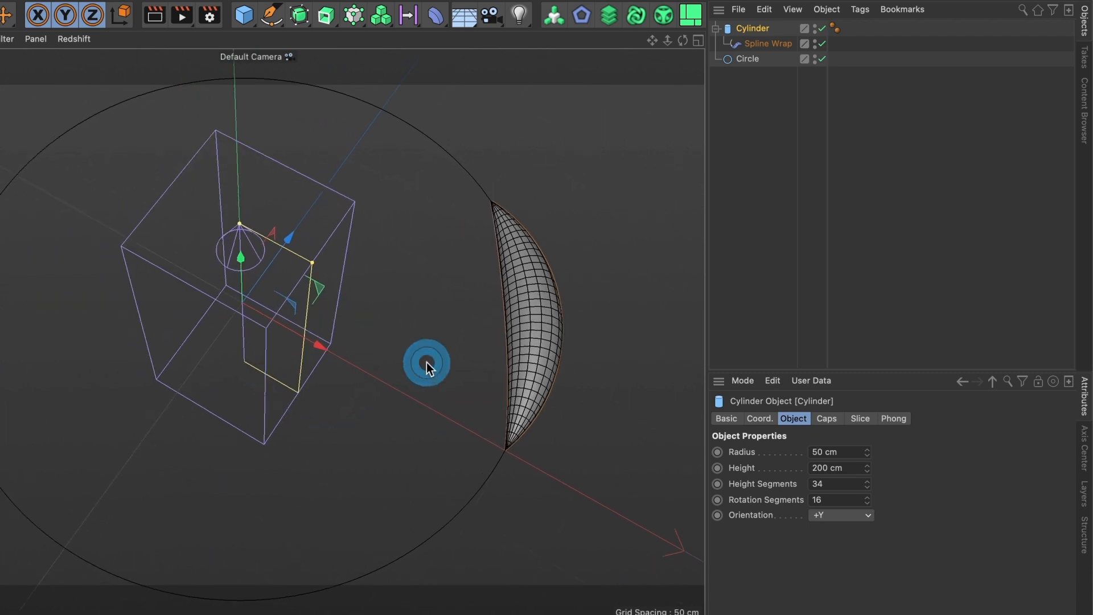
click(754, 46)
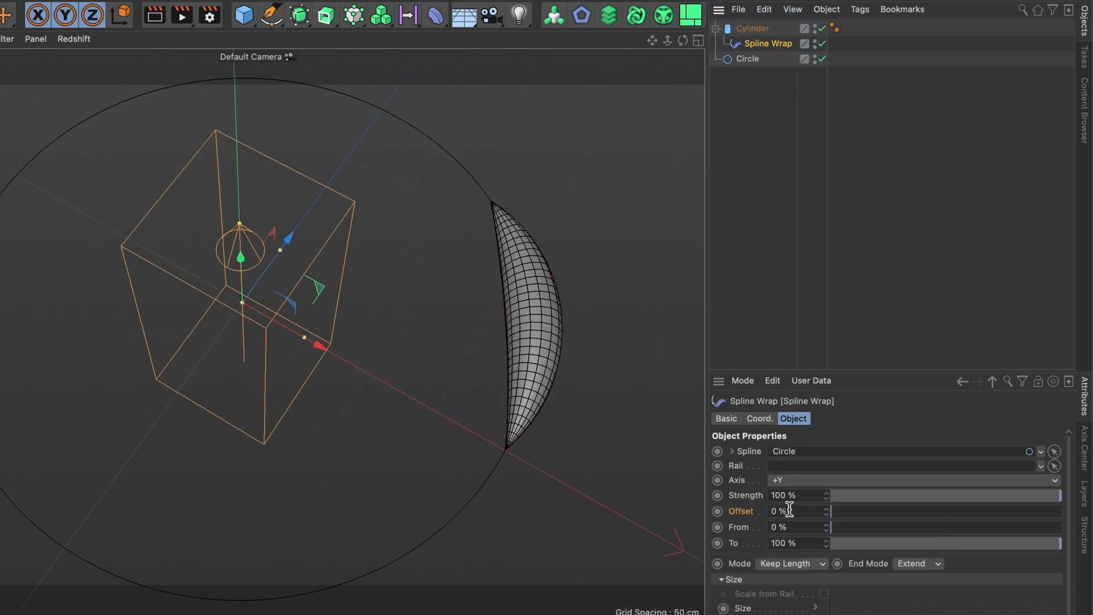
mouse_move(838, 511)
mouse_down()
mouse_move(1049, 514)
mouse_move(829, 526)
mouse_up()
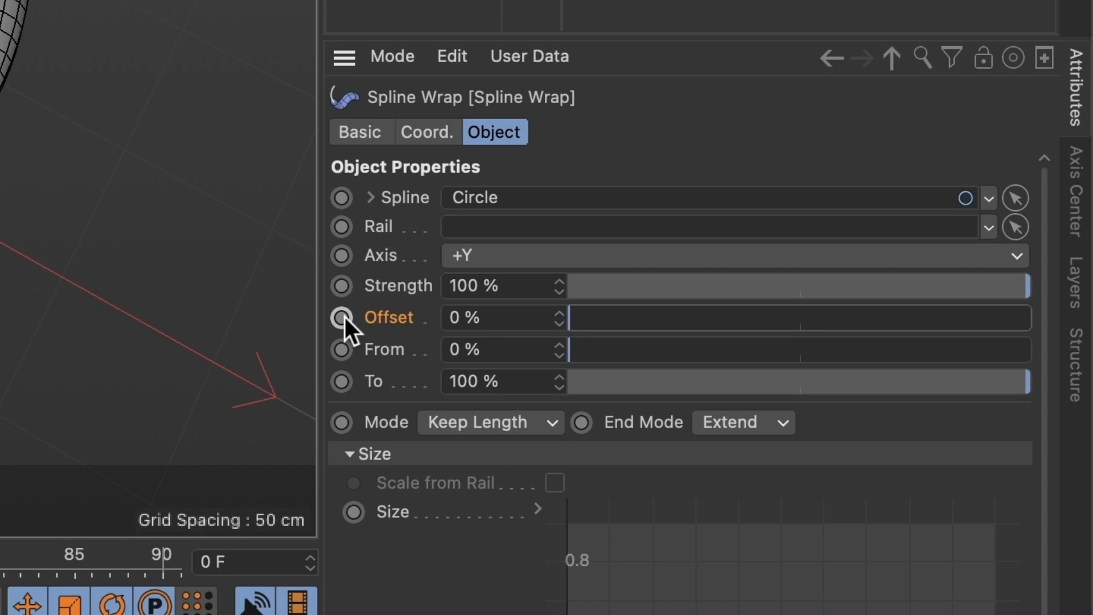
- Keyframe the Spline Wrap's offset at 0% on frame 0 and 100% on frame 90, and play back the animation
click(341, 316)
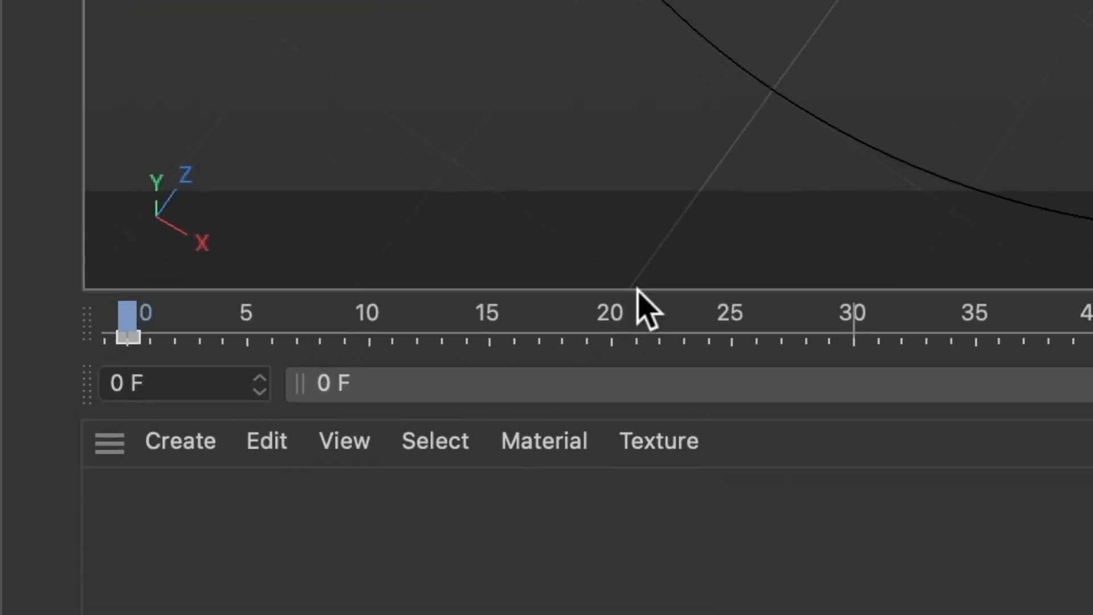
drag(132, 322, 973, 381)
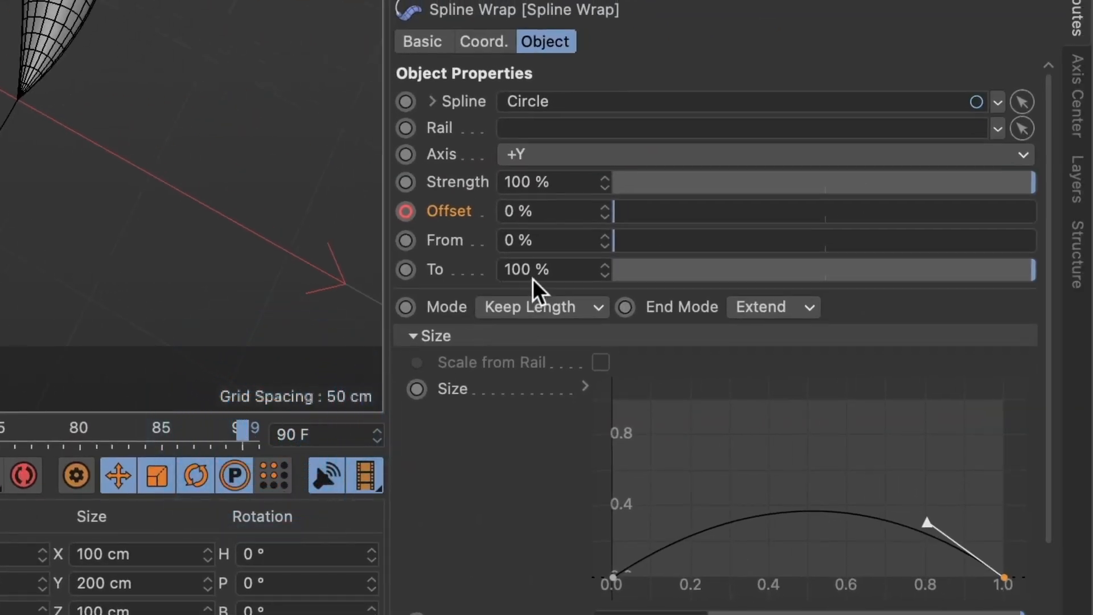
drag(613, 222, 1053, 233)
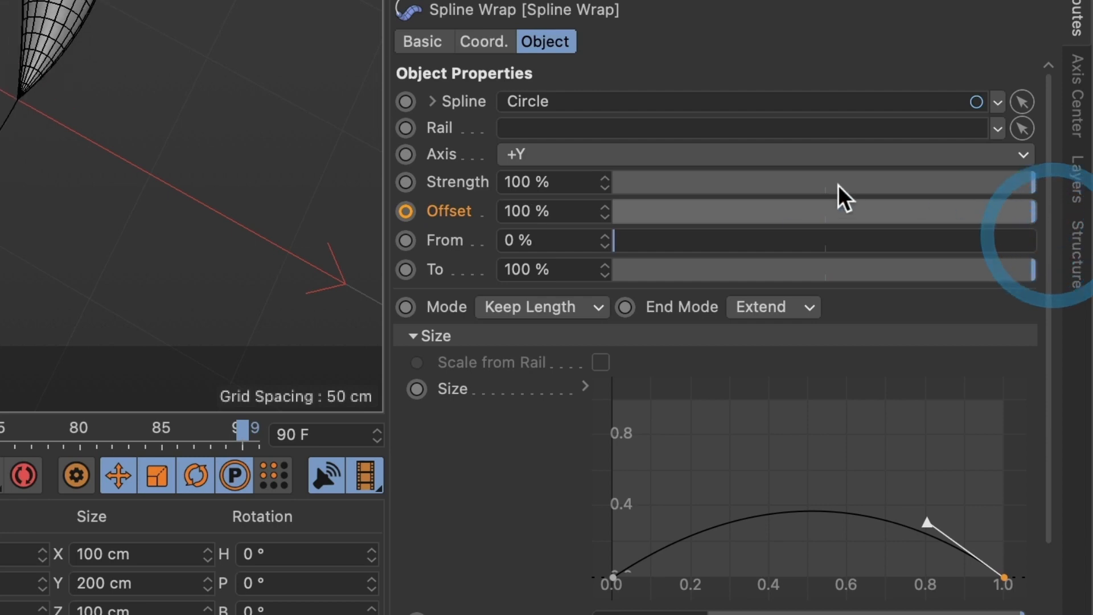
click(413, 213)
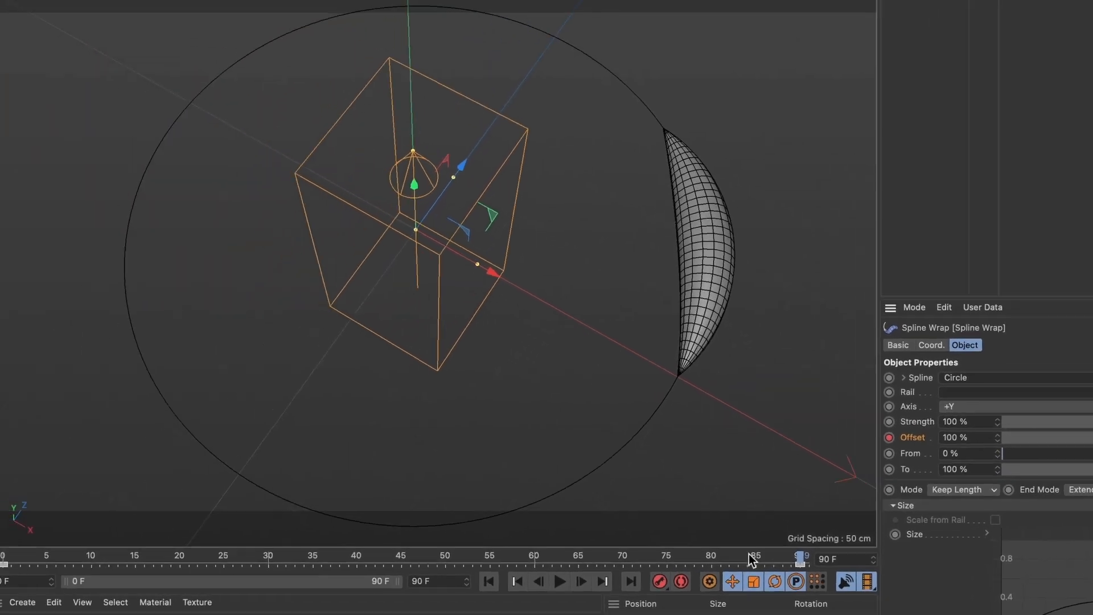
click(223, 534)
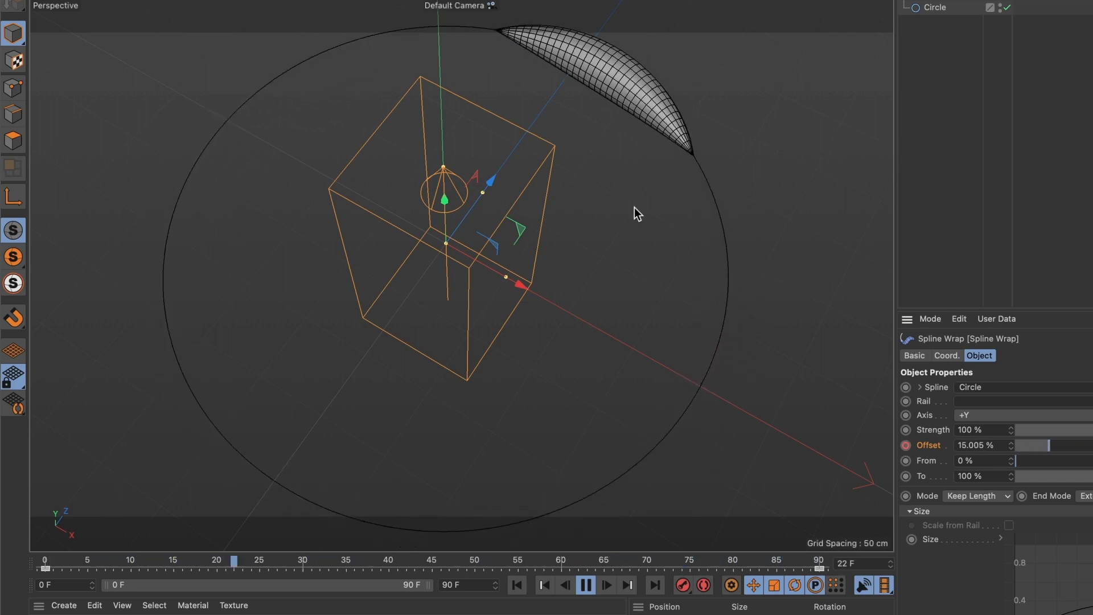
click(587, 584)
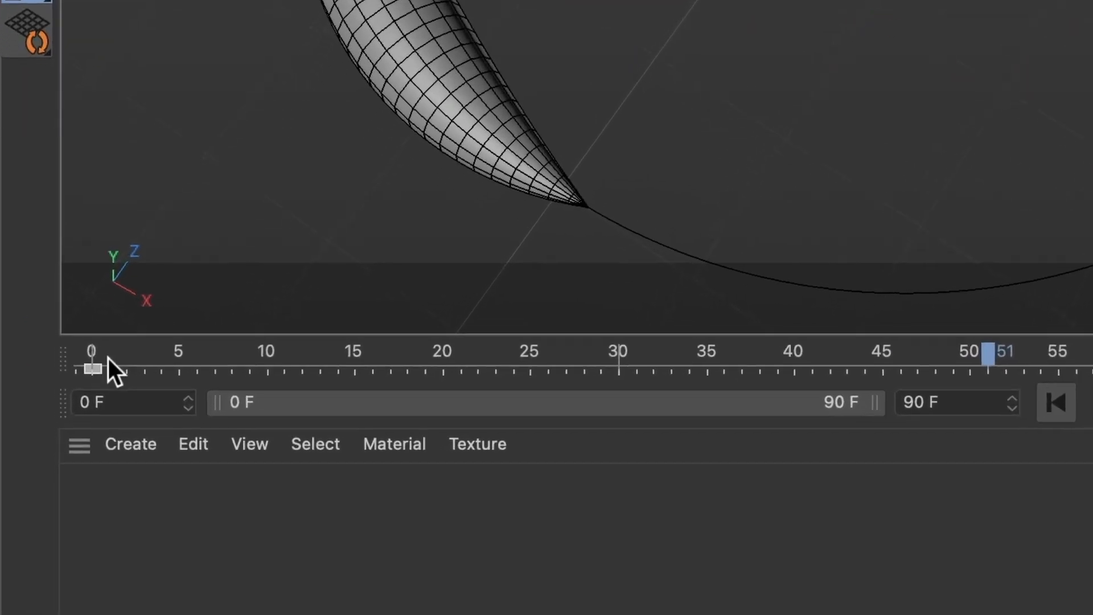
- Set the interpolation of the offset keyframes at frames 0 and 90 to Linear, and preview the motion
click(94, 364)
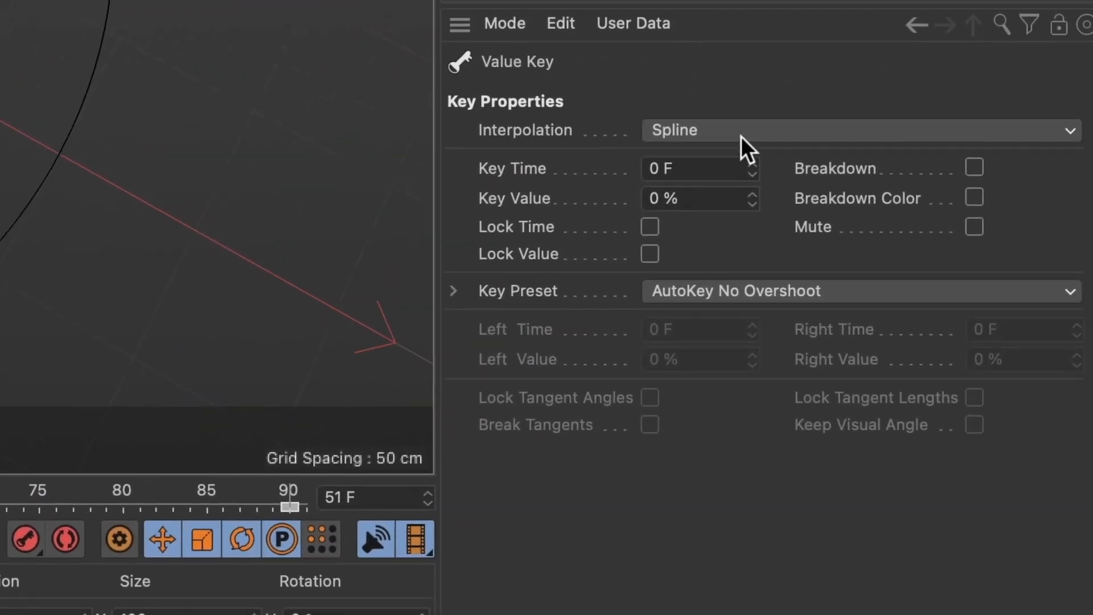
click(822, 130)
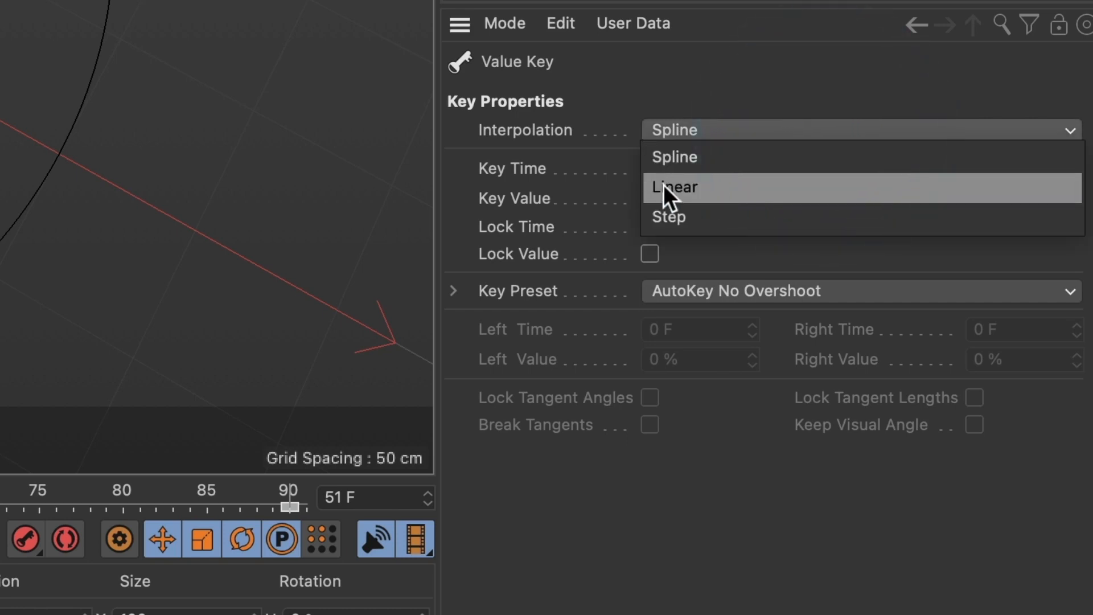
click(705, 184)
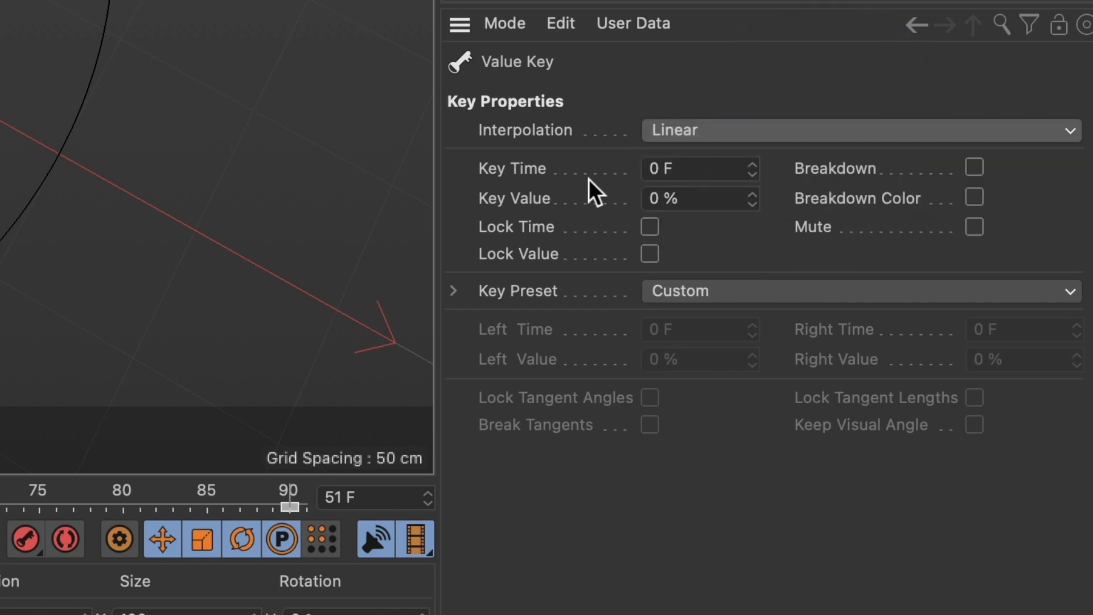
click(289, 507)
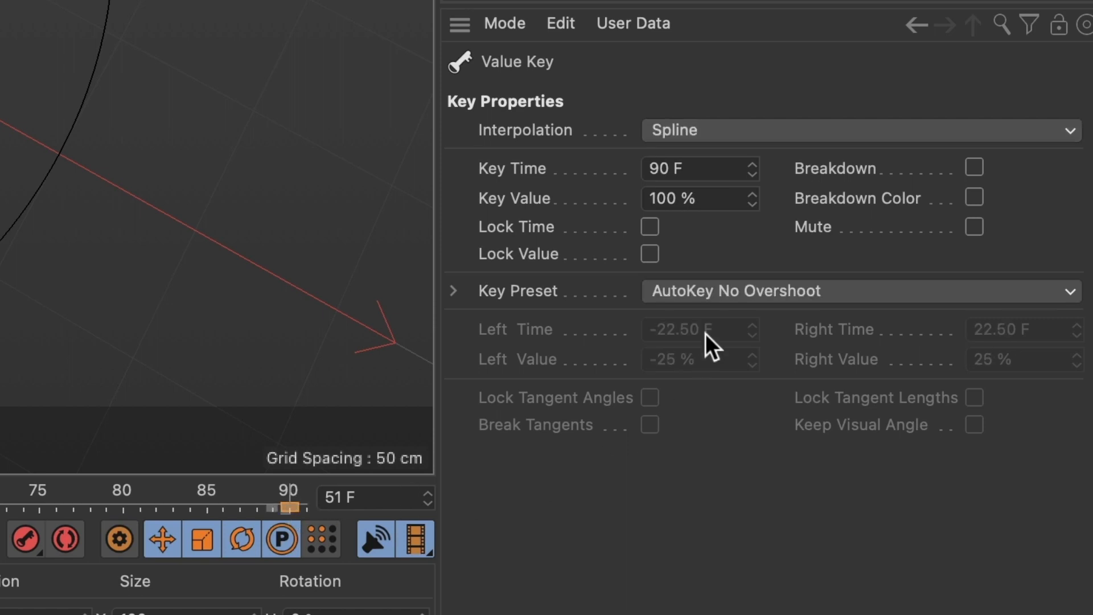
click(702, 130)
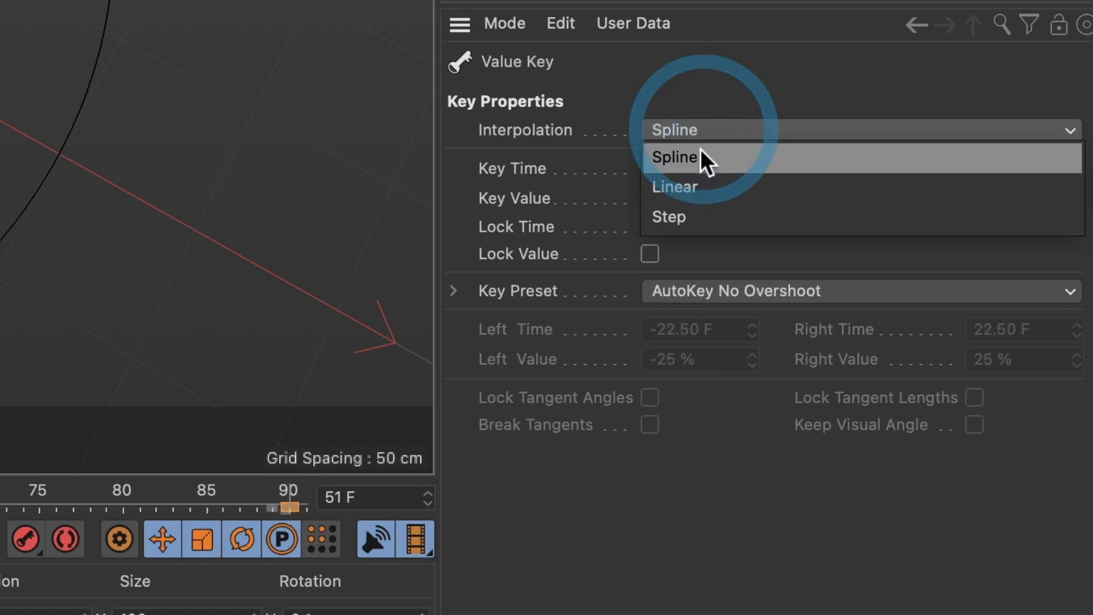
click(687, 177)
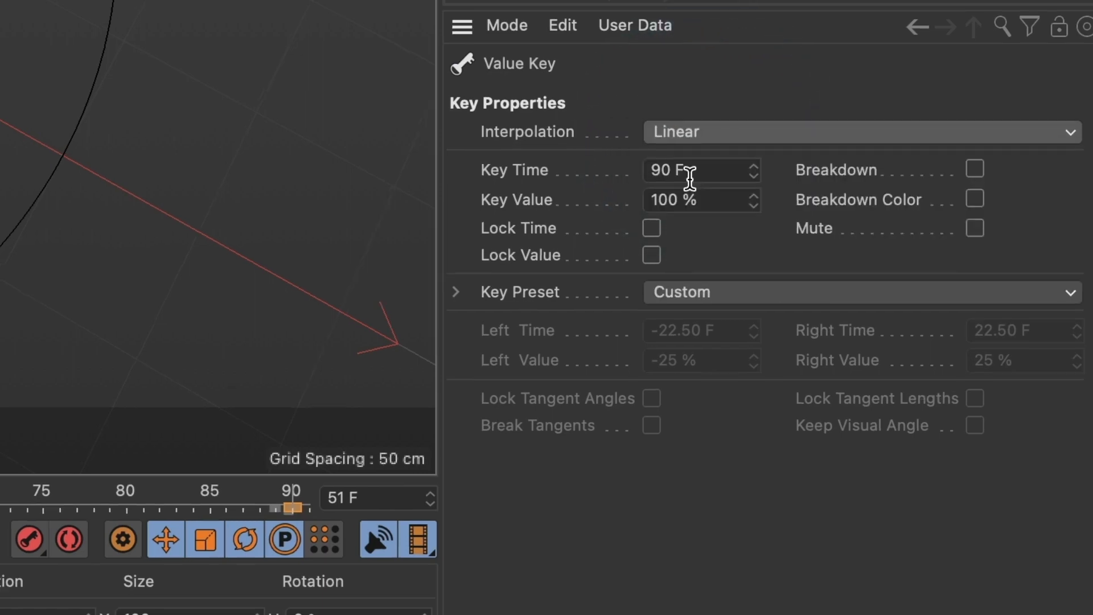
click(532, 579)
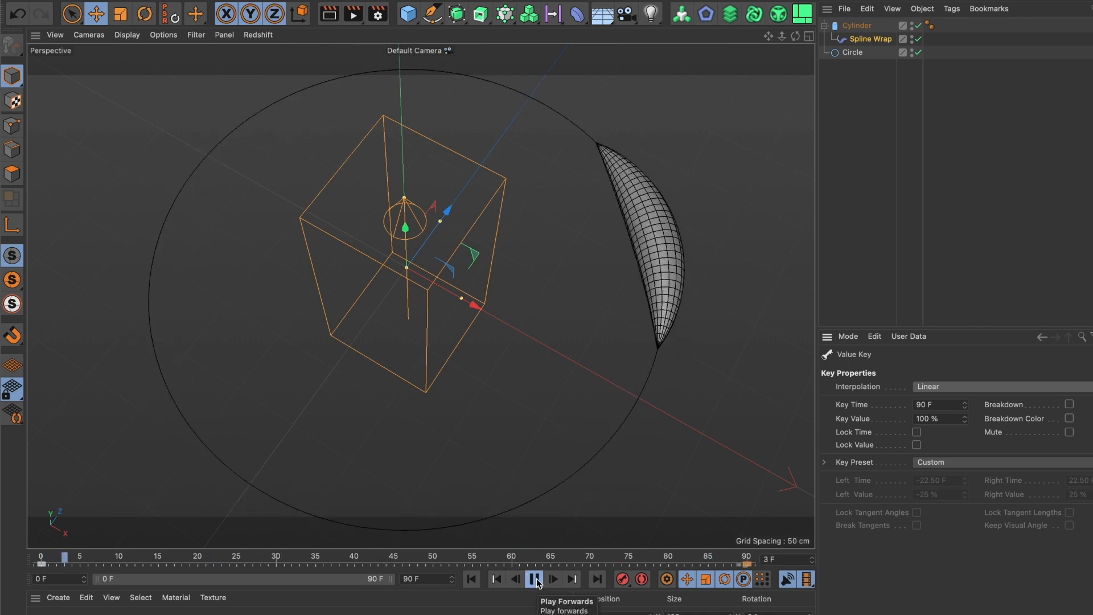
click(533, 577)
- Set the cylinder's height to 560 cm and its height segments to 98, and preview the longer shape's motion
alt+drag(541, 276, 538, 225)
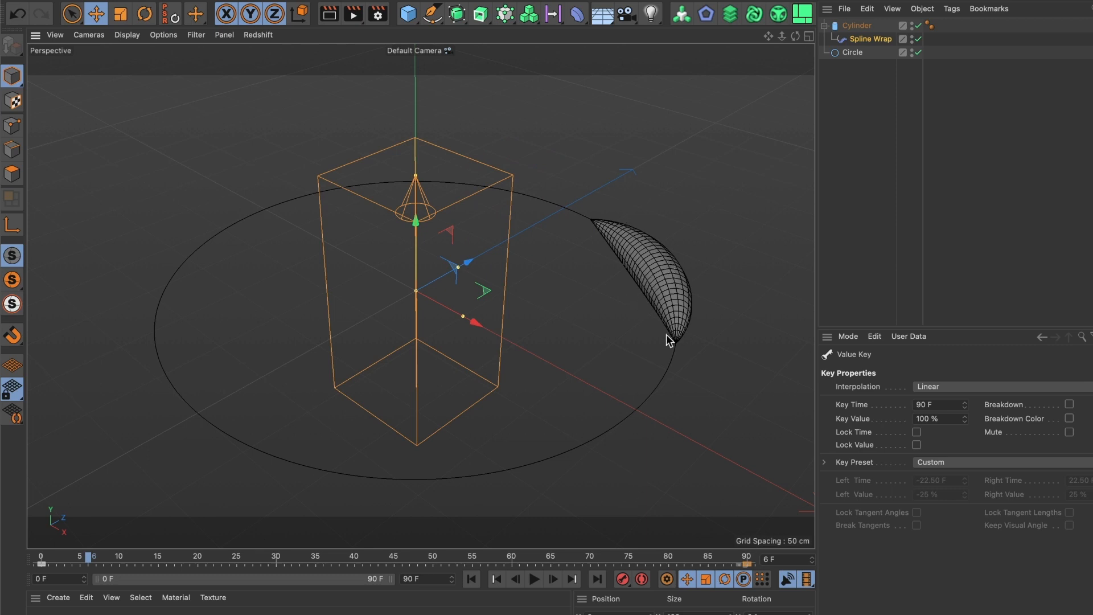
click(860, 27)
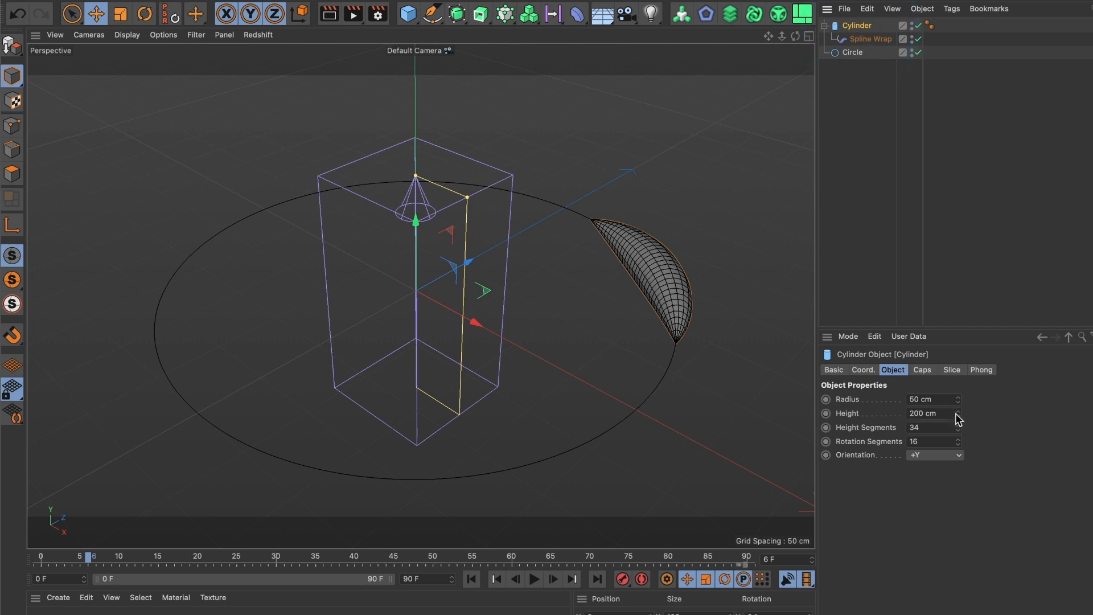
drag(958, 415, 957, 353)
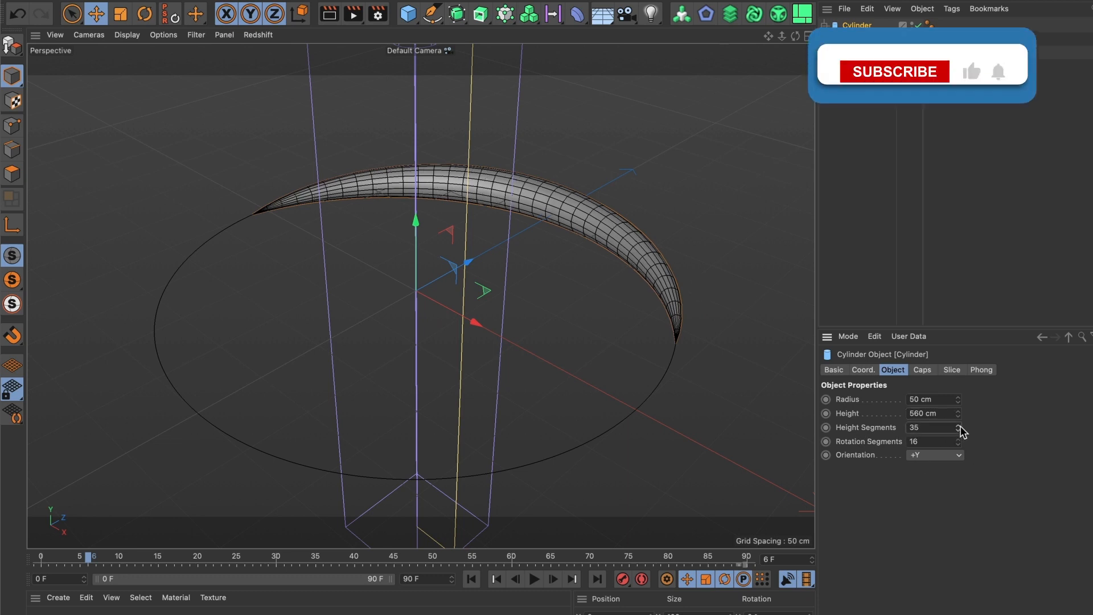
drag(958, 428, 958, 382)
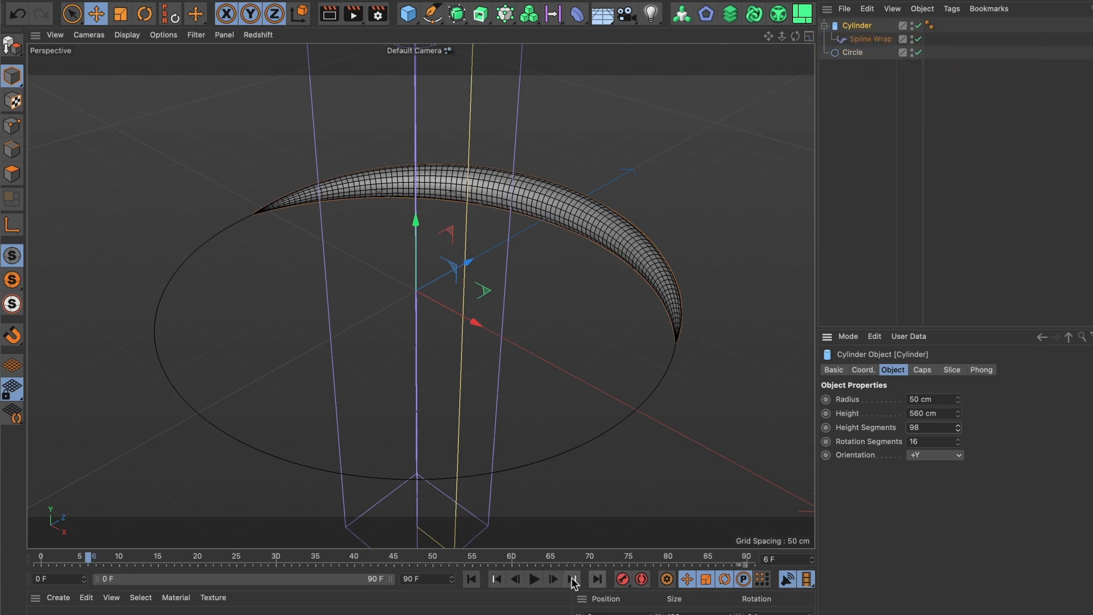
click(535, 580)
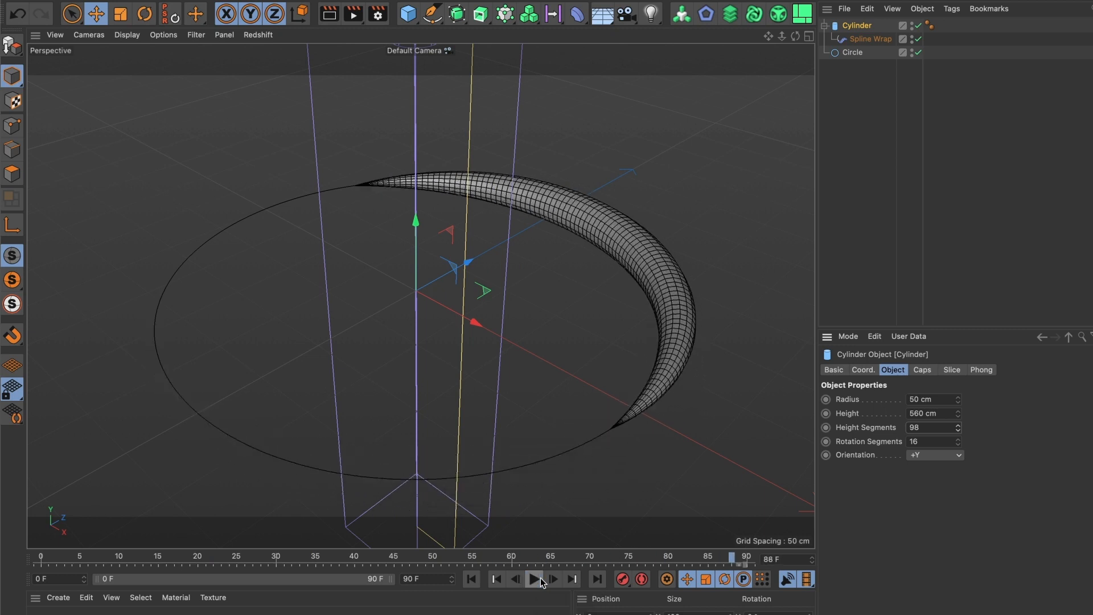
click(535, 579)
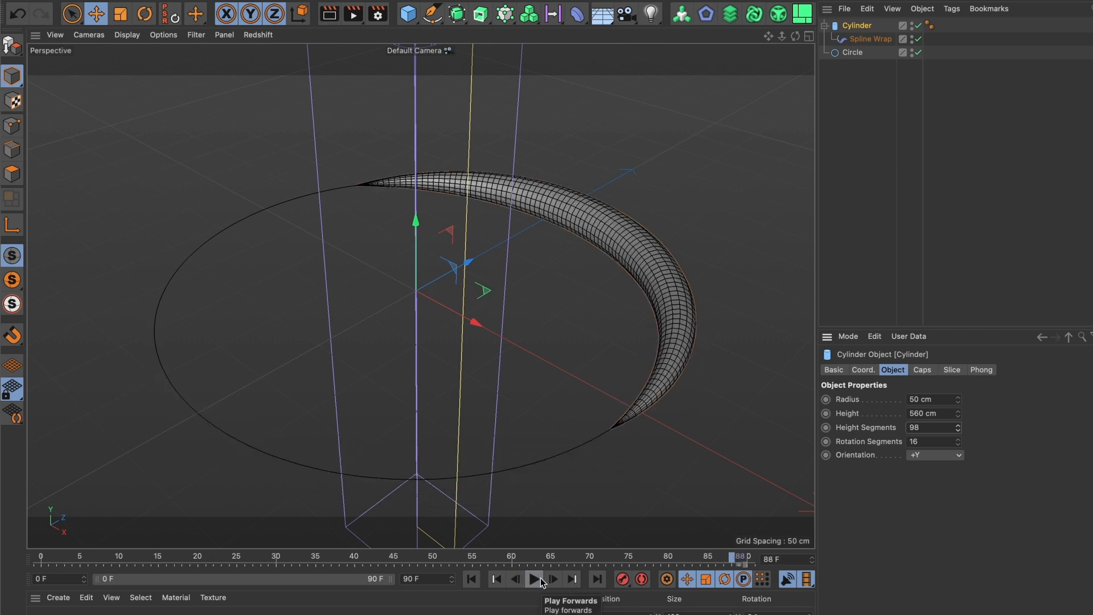
- Create a null object and name it "Grupo 1"
click(824, 26)
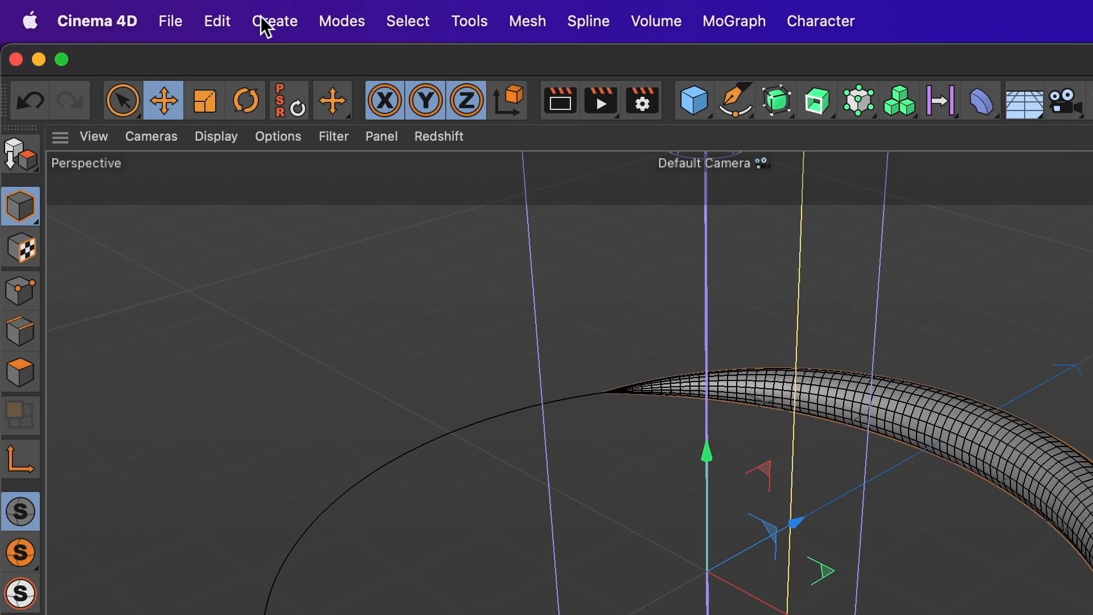
click(267, 23)
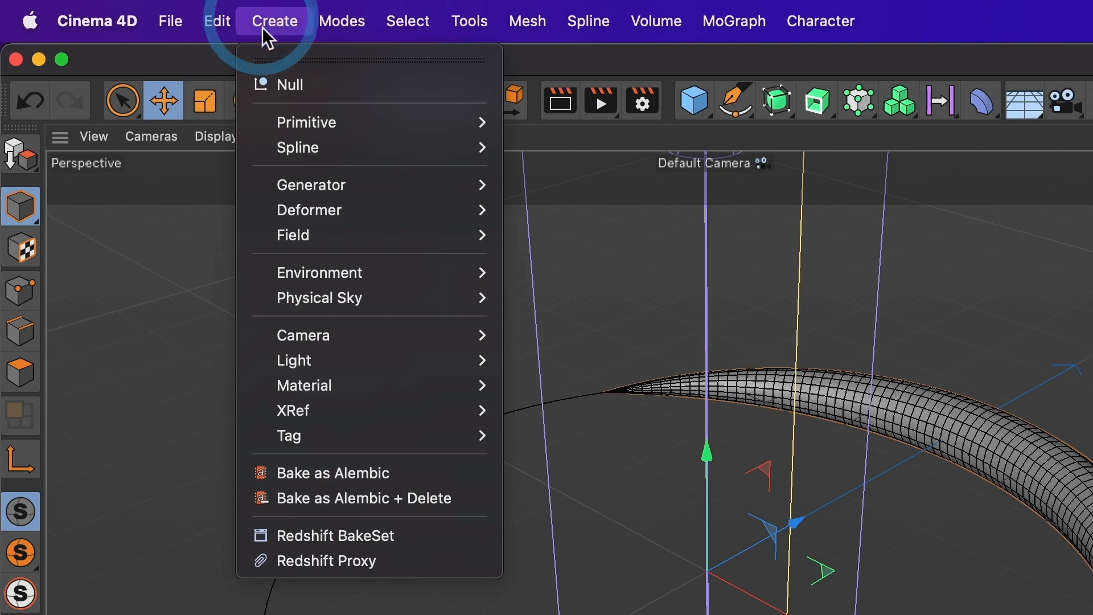
click(312, 86)
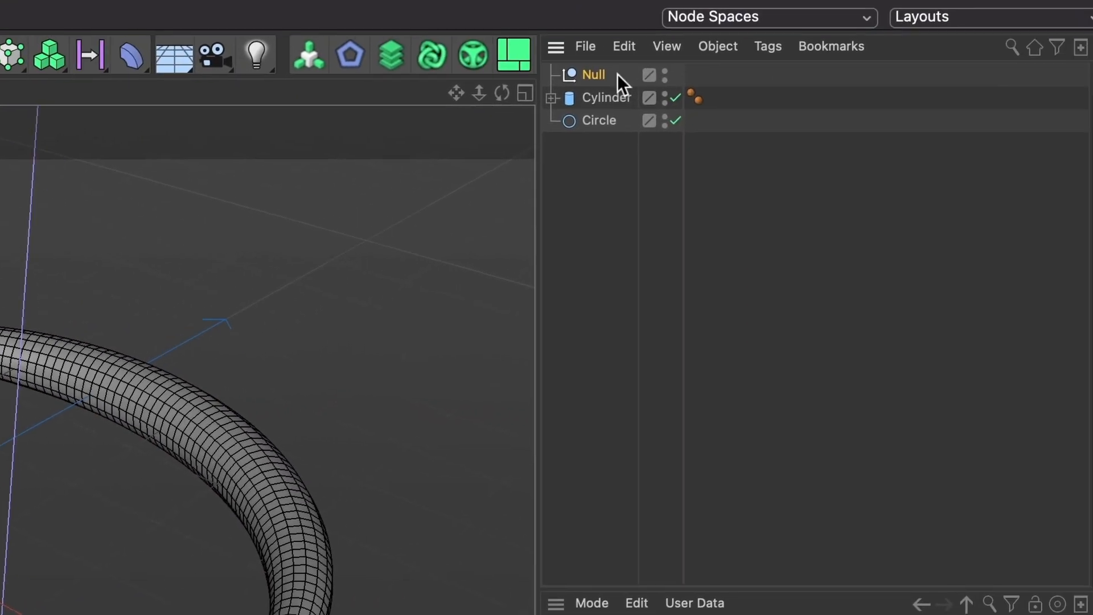
double_click(601, 74)
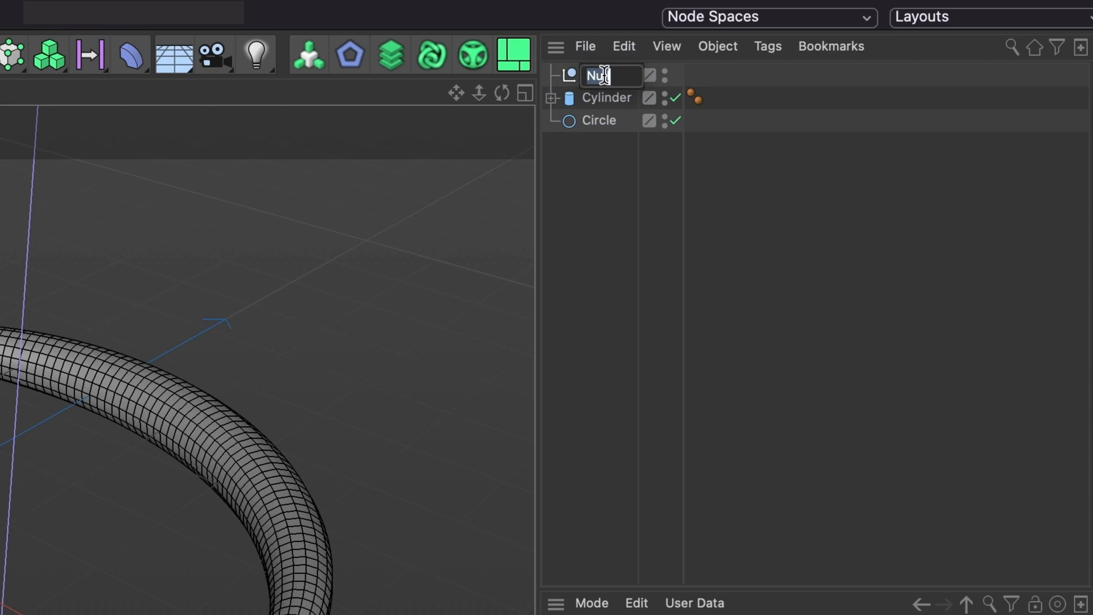
text(Grupo 1)
- Place the cylinder and the circle inside the Grupo 1 null and collapse the group
click(603, 95)
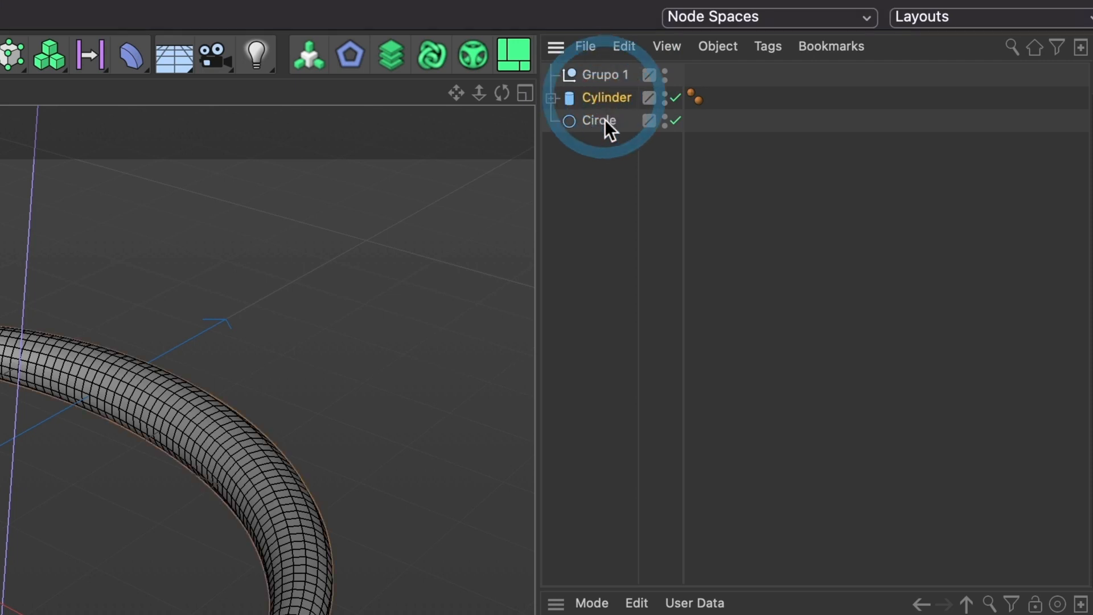
shift+click(605, 118)
drag(610, 98, 610, 77)
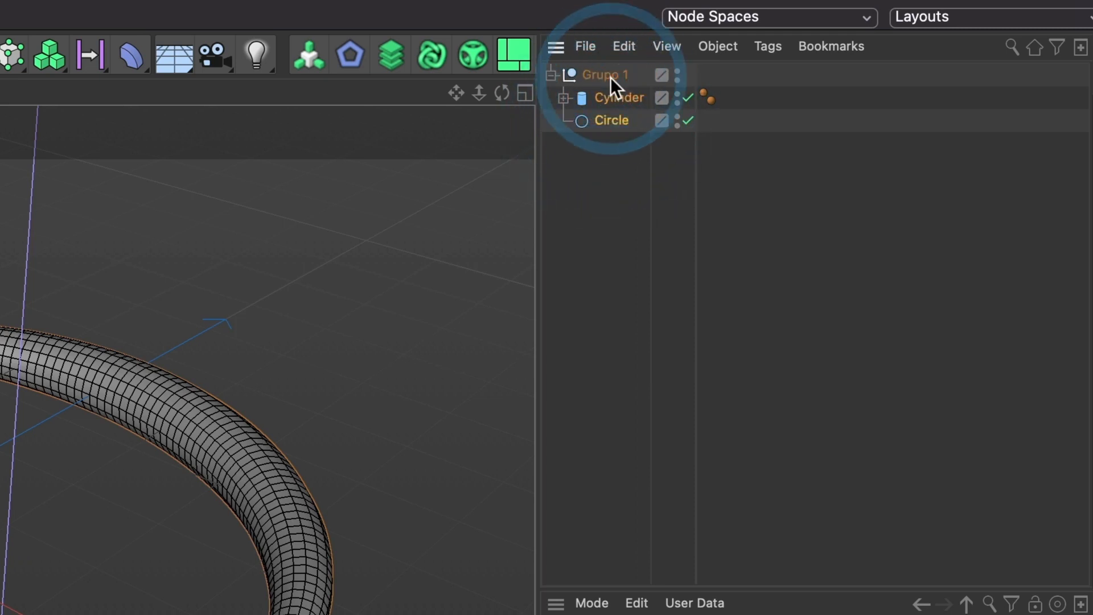
click(552, 76)
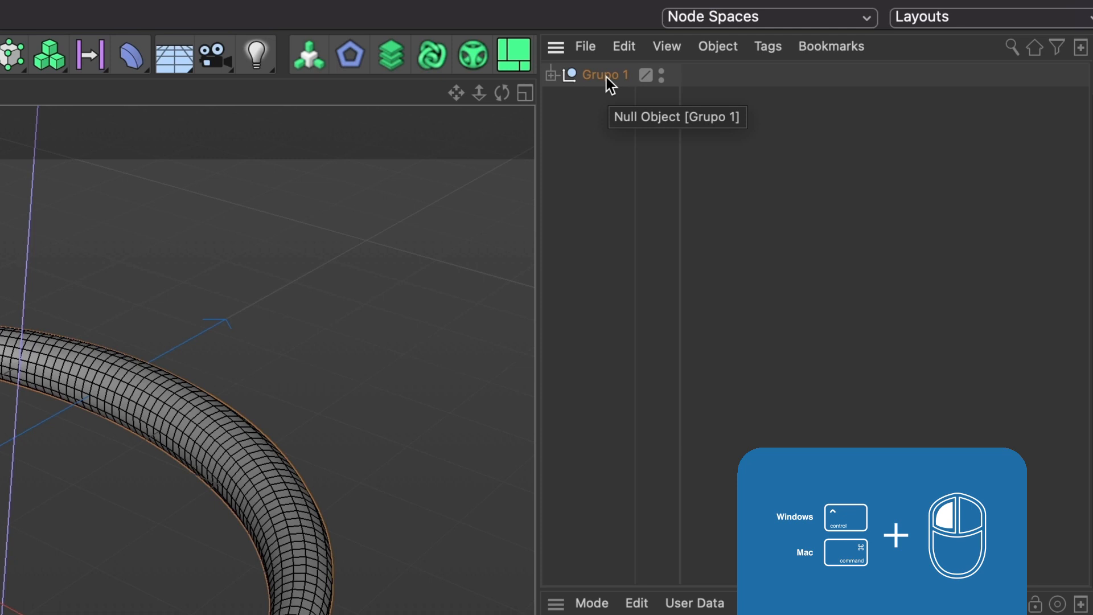
- Duplicate Grupo 1 and rename the copy "Grupo 2"
ctrl+drag(607, 78, 606, 100)
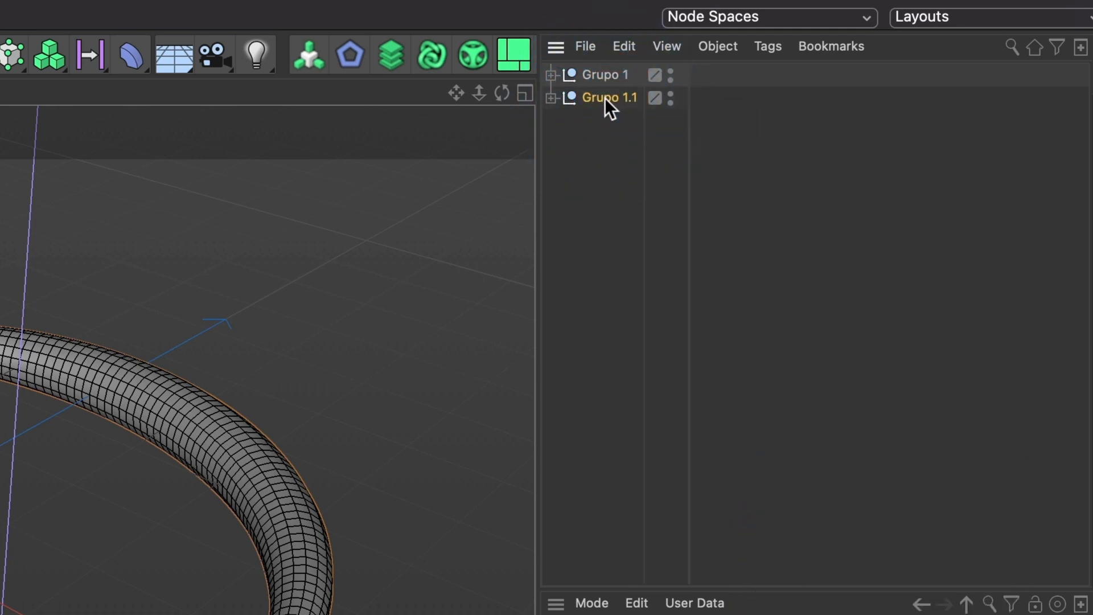
double_click(605, 97)
double_click(676, 102)
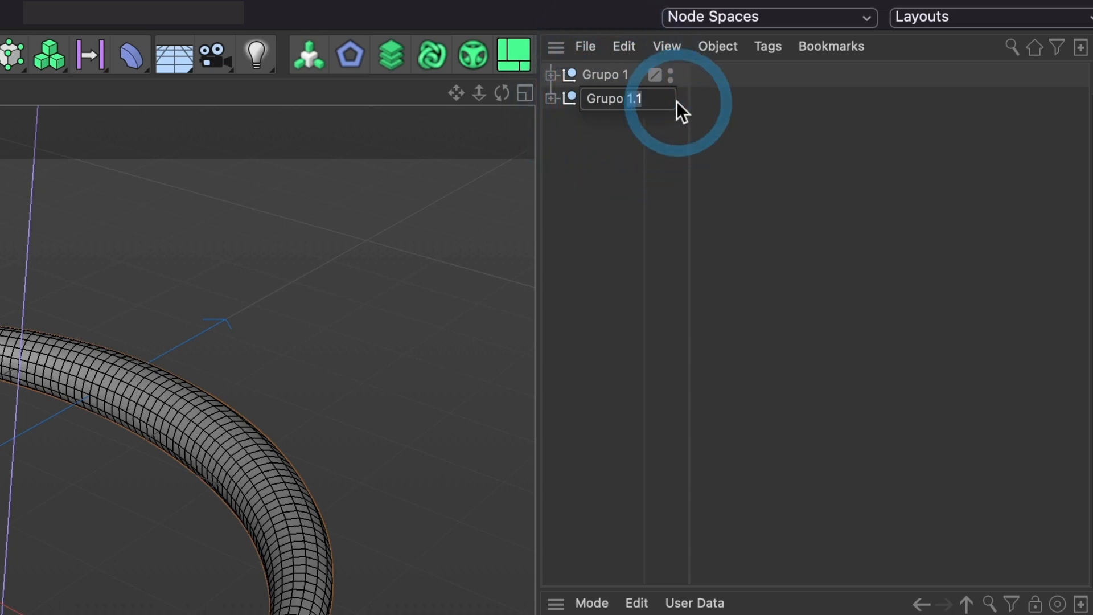
text(2)
key(Return)
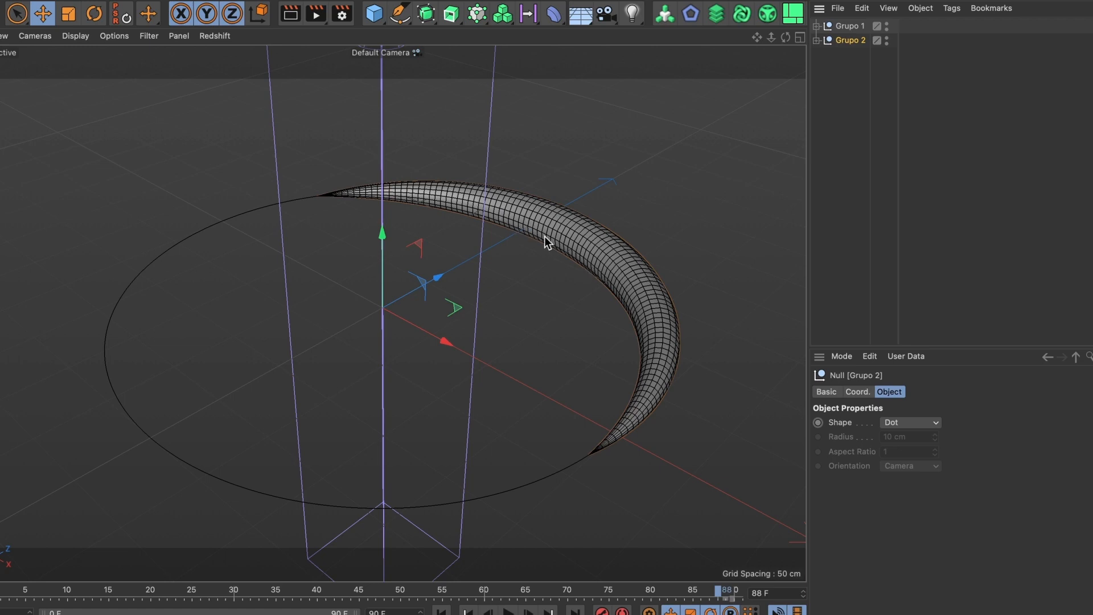
- Set the plane of Grupo 2's circle to XY and return the animation to its first frame
click(816, 41)
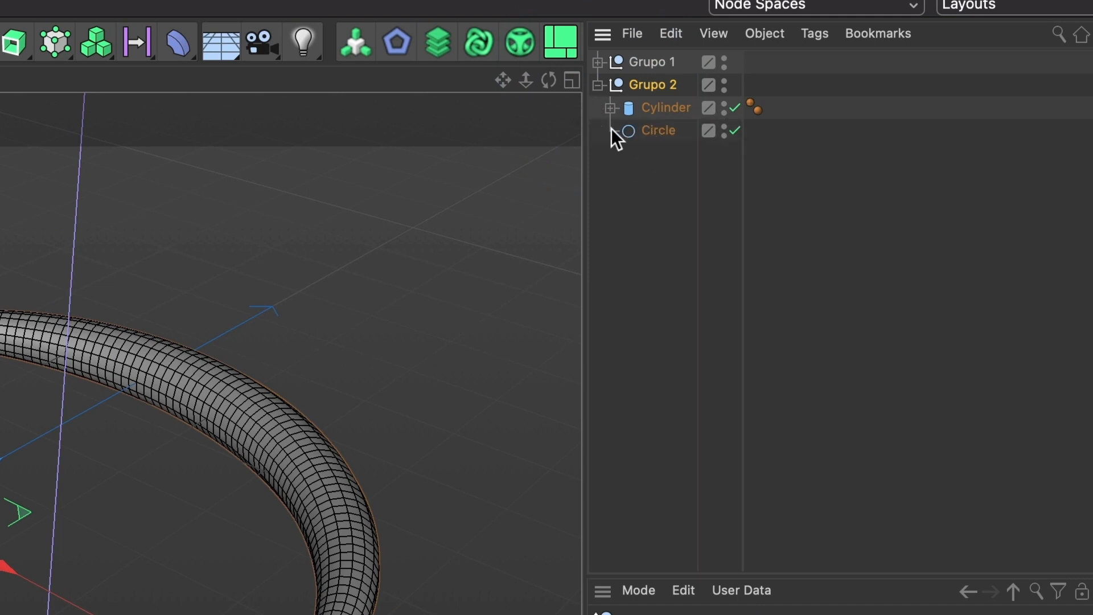
click(647, 129)
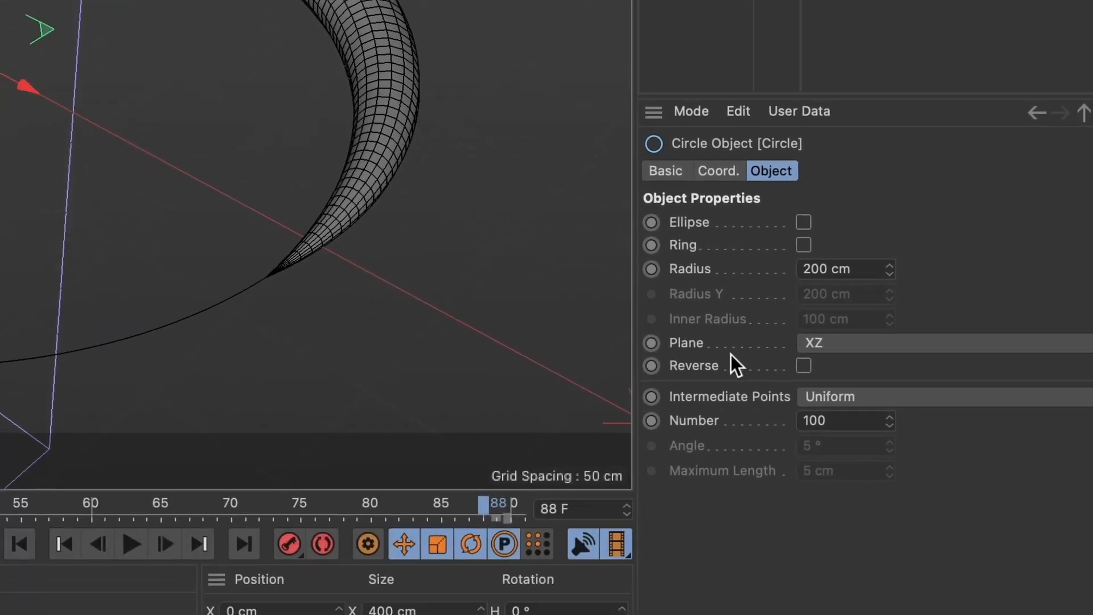
click(850, 306)
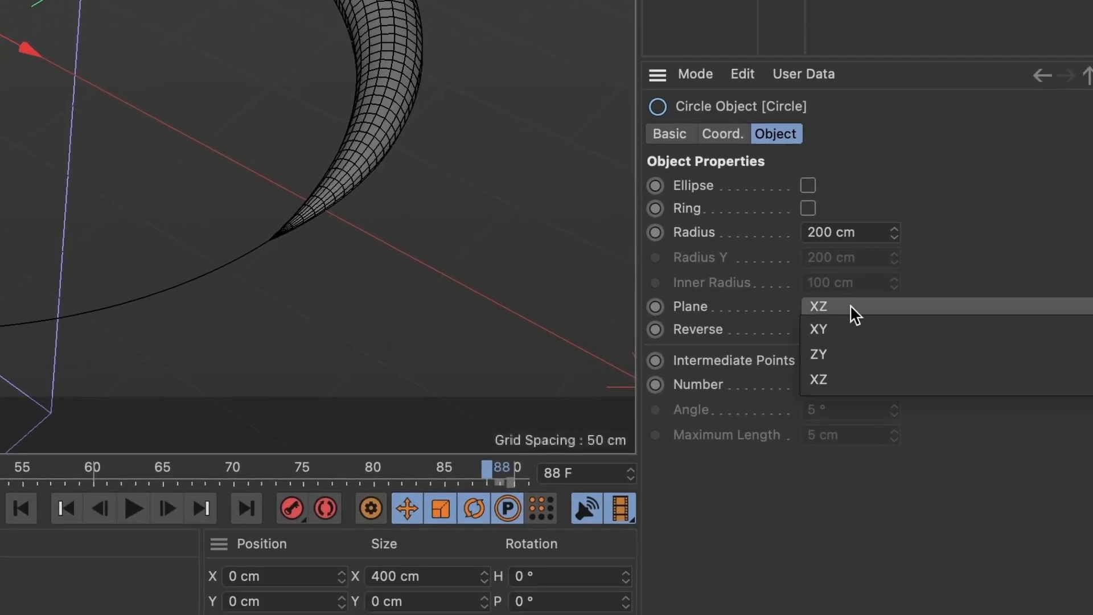
click(834, 331)
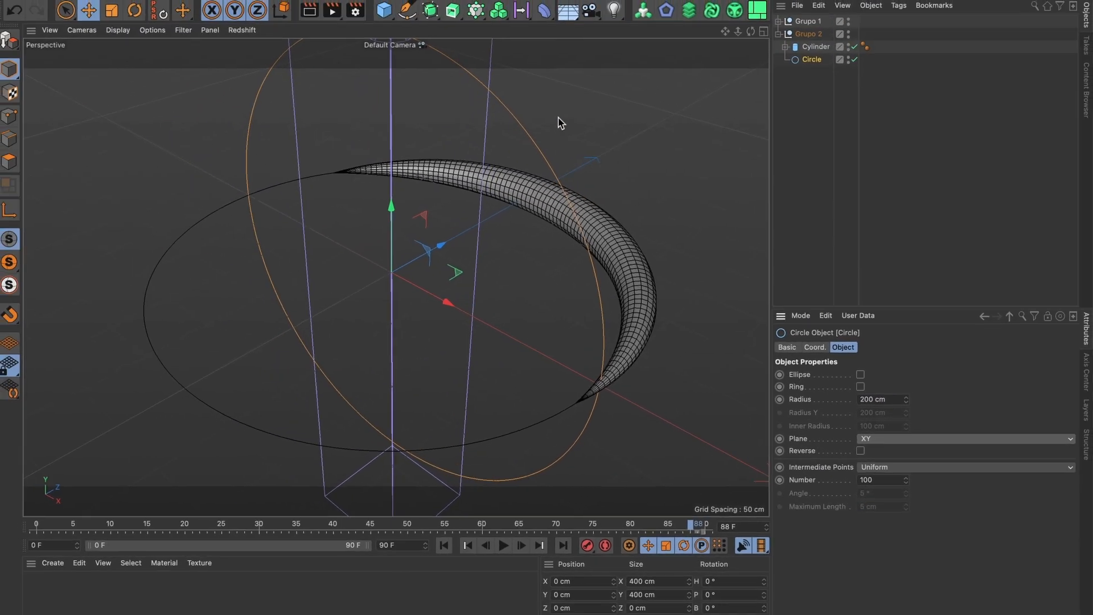
click(445, 546)
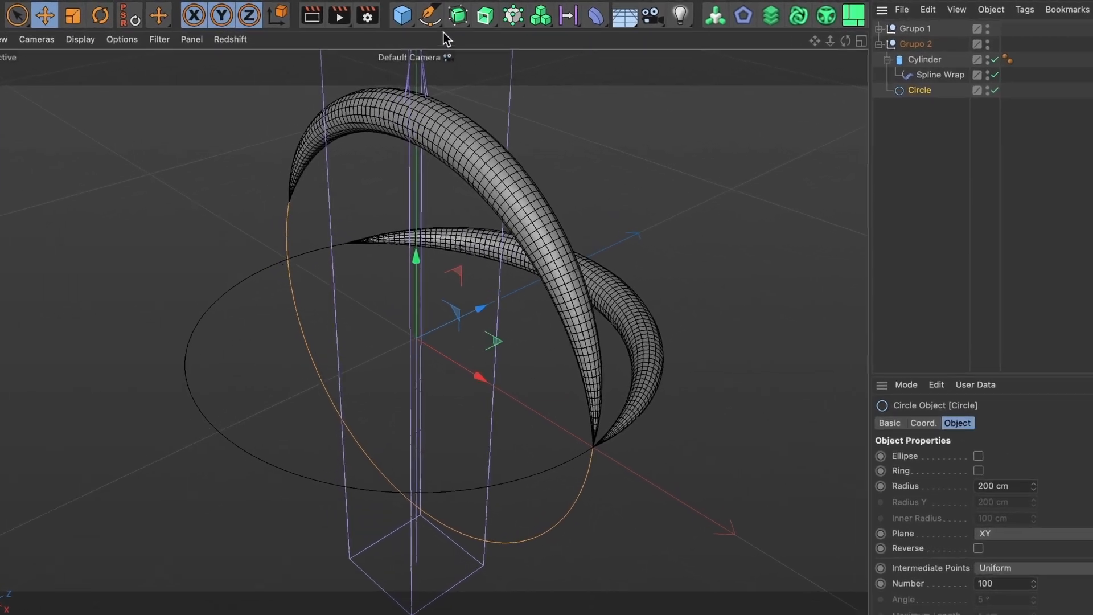
- Create a Rectangle spline inside Grupo 2 and assign it as the path spline of that group's Spline Wrap
click(408, 11)
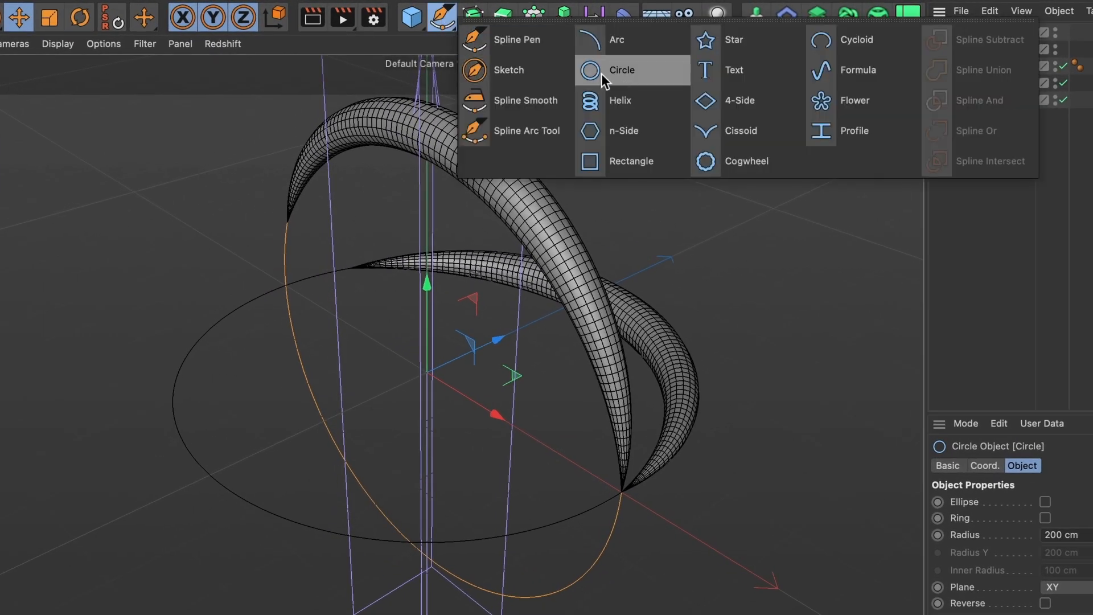
click(622, 159)
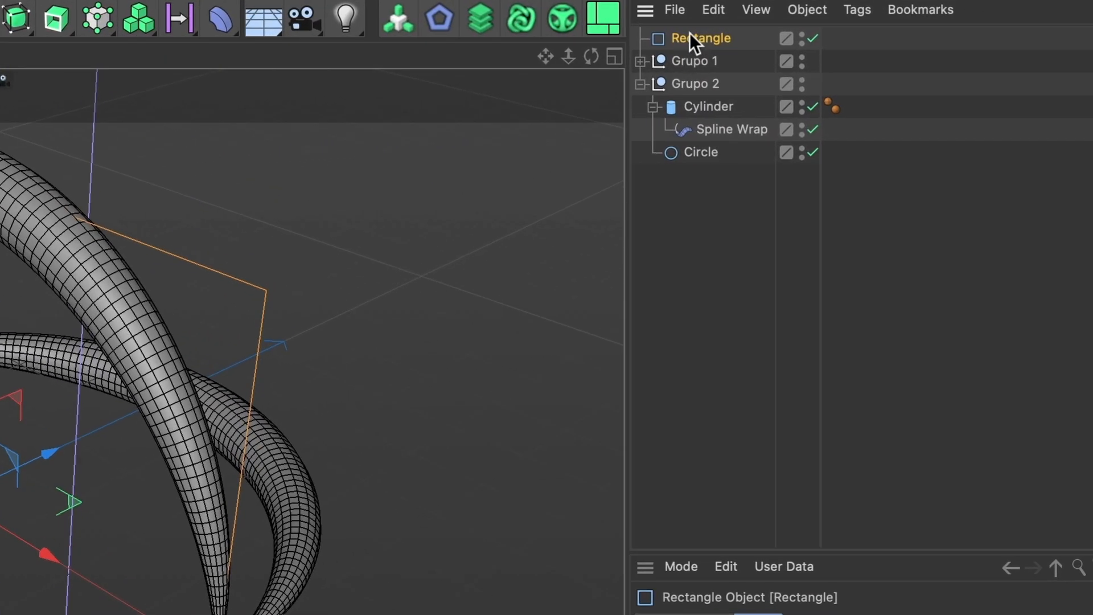
drag(688, 34, 692, 146)
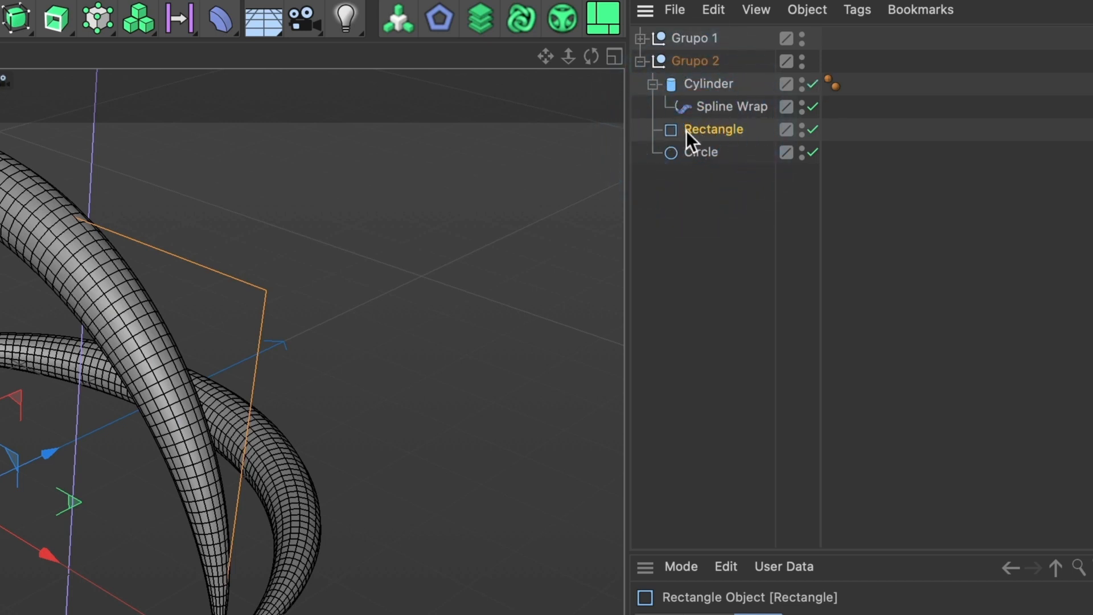
click(712, 110)
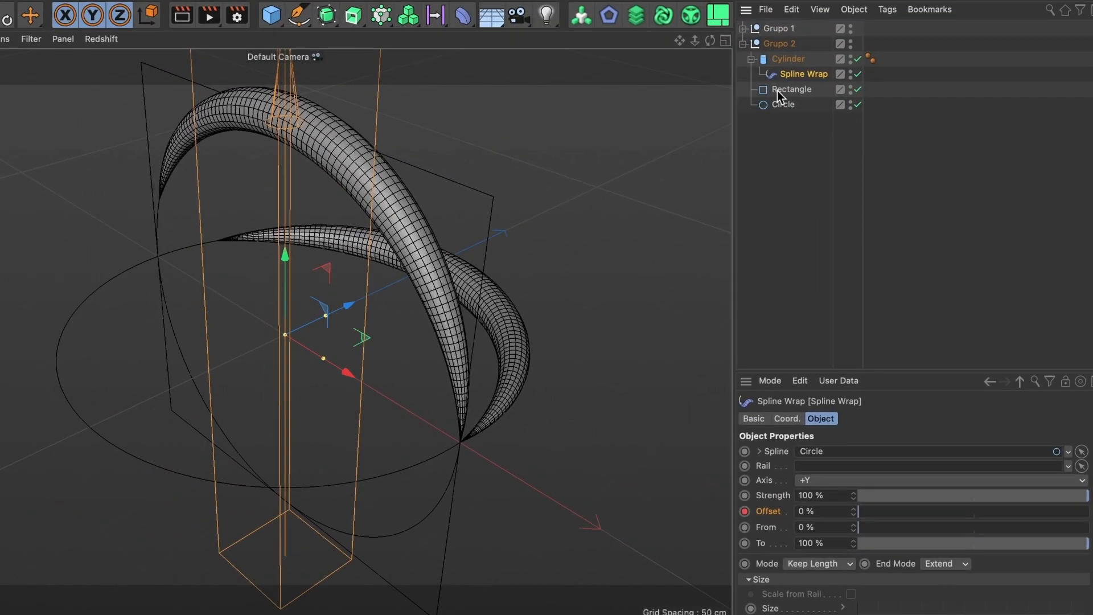
drag(777, 90, 830, 453)
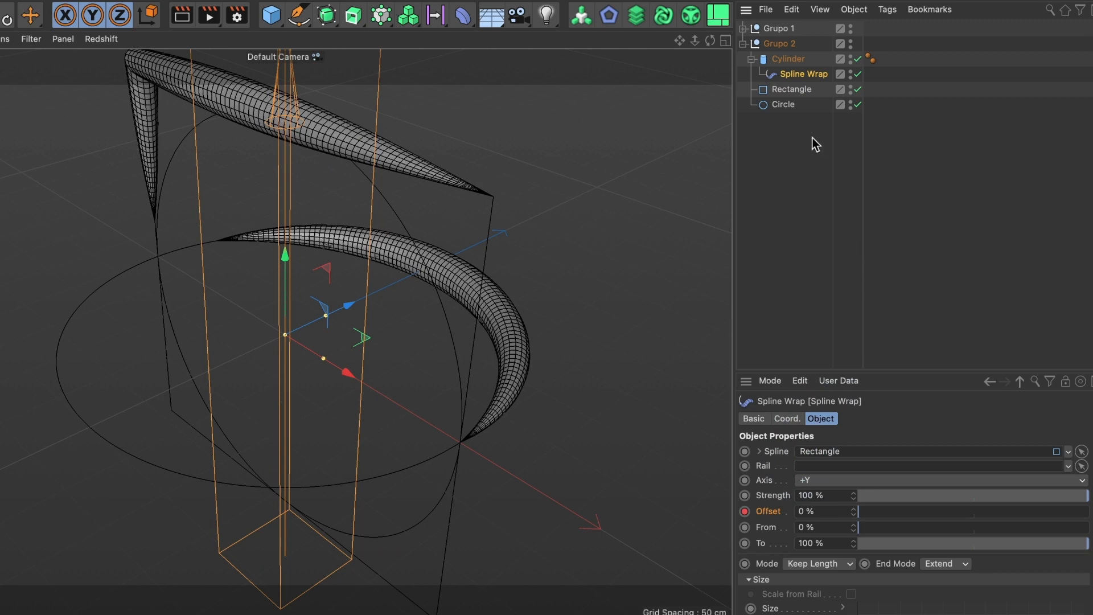
- Delete the Circle spline from Grupo 2
click(784, 106)
key(BackSpace)
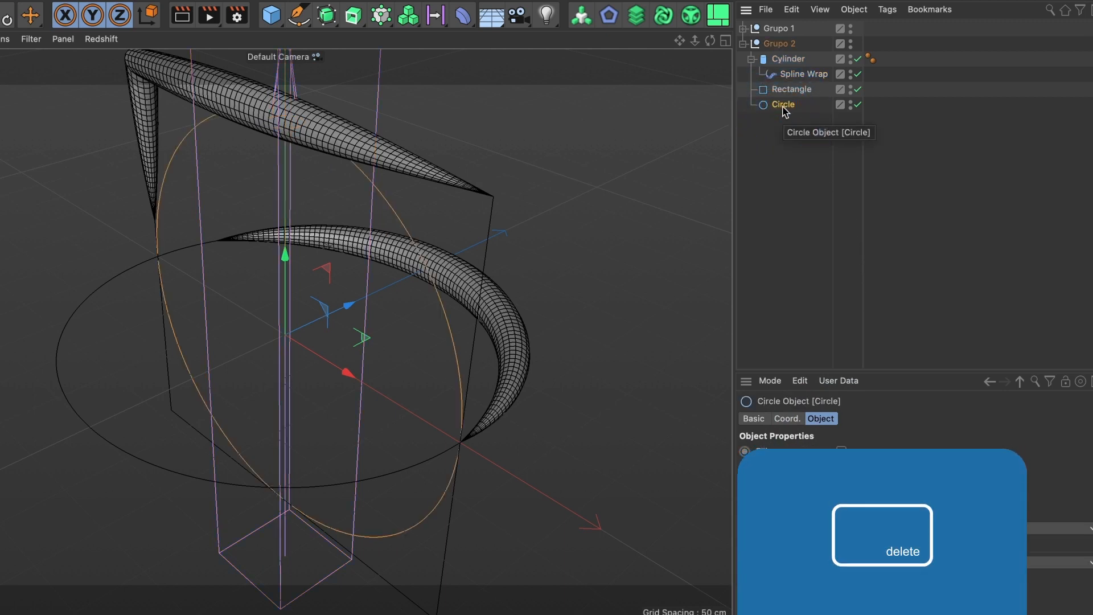
key(Delete)
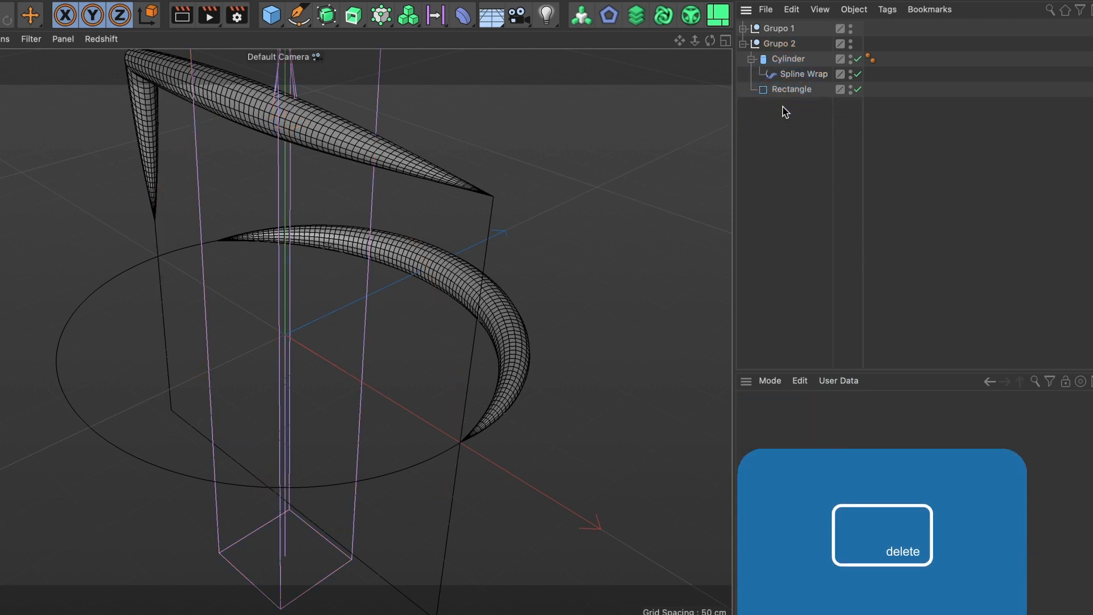
- Scrub the animation to frame 76 and enable Rounding on Grupo 2's rectangle
alt+middle_drag(350, 138, 420, 223)
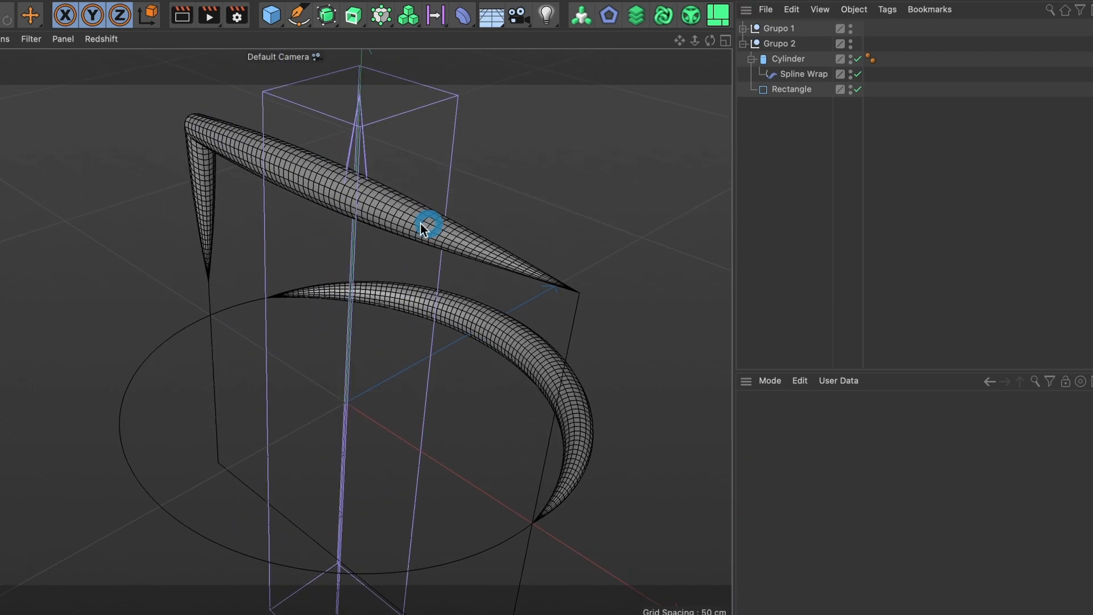
alt+drag(420, 223, 491, 198)
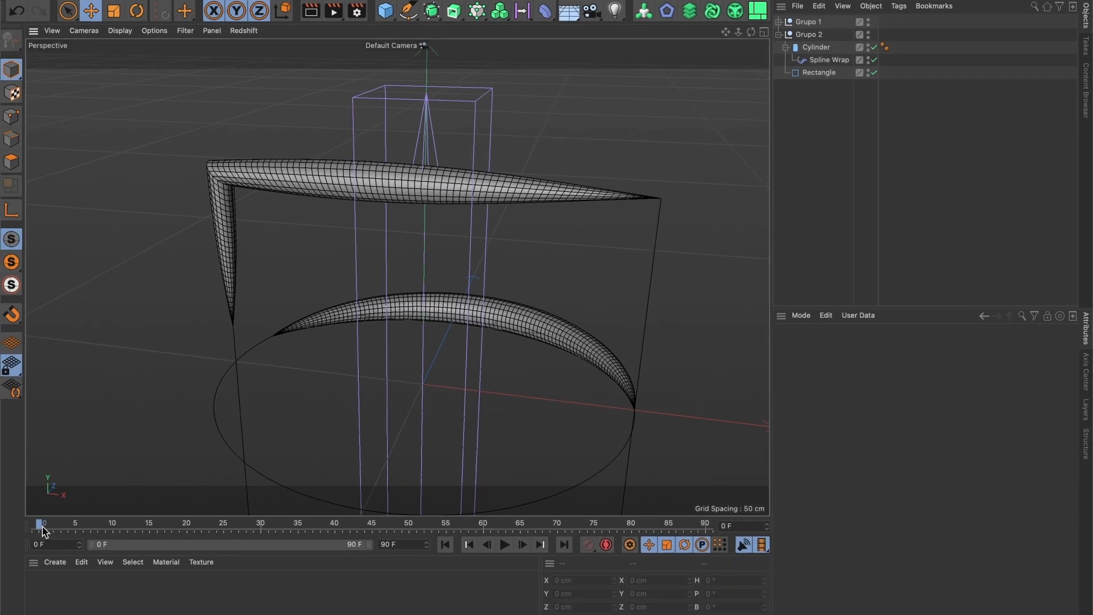
drag(43, 531, 595, 534)
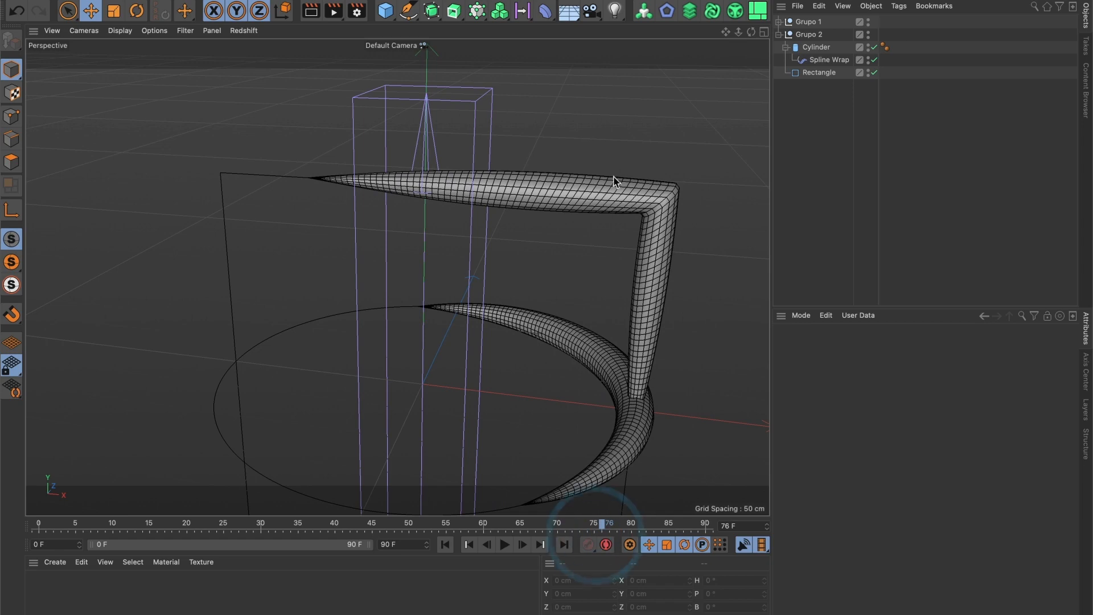
alt+drag(662, 238, 623, 262)
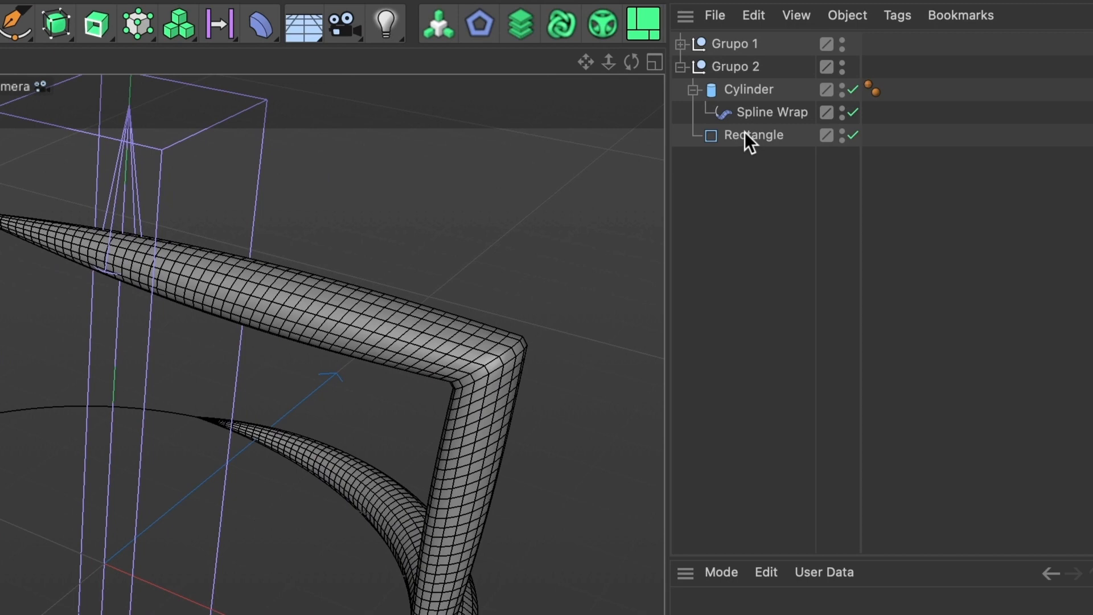
click(745, 131)
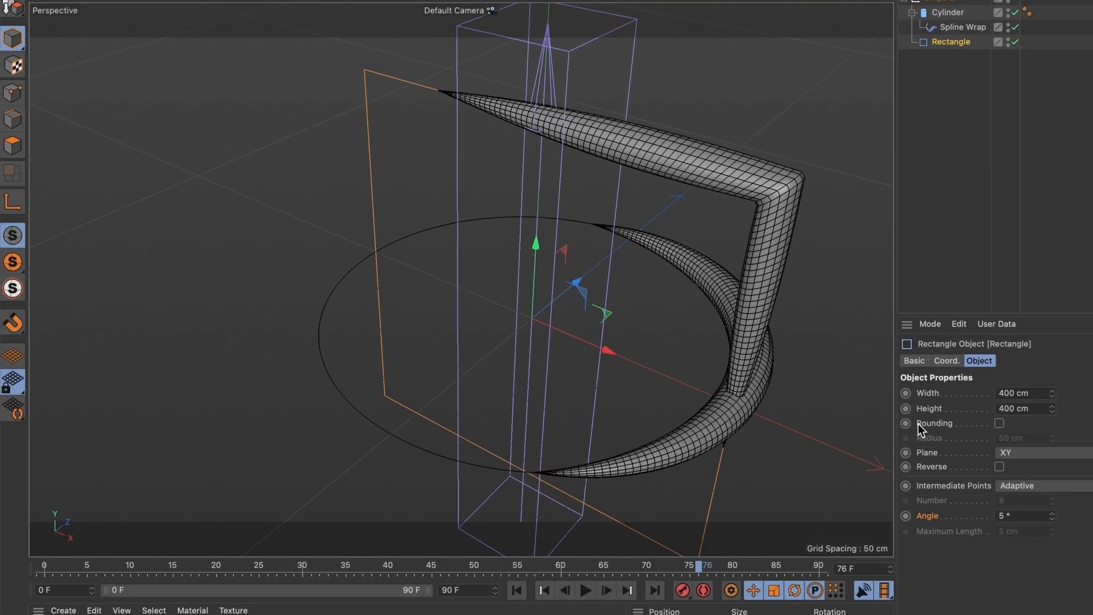
click(999, 424)
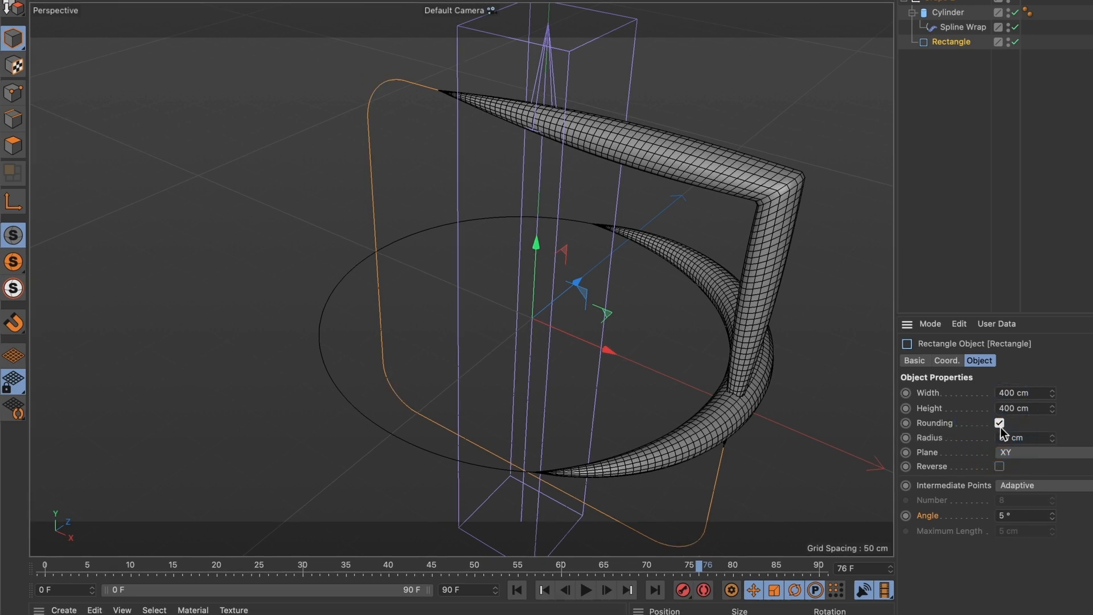
- Play the animation from the start to check the motion around the rounded corners, and return to frame 1
click(517, 589)
click(587, 590)
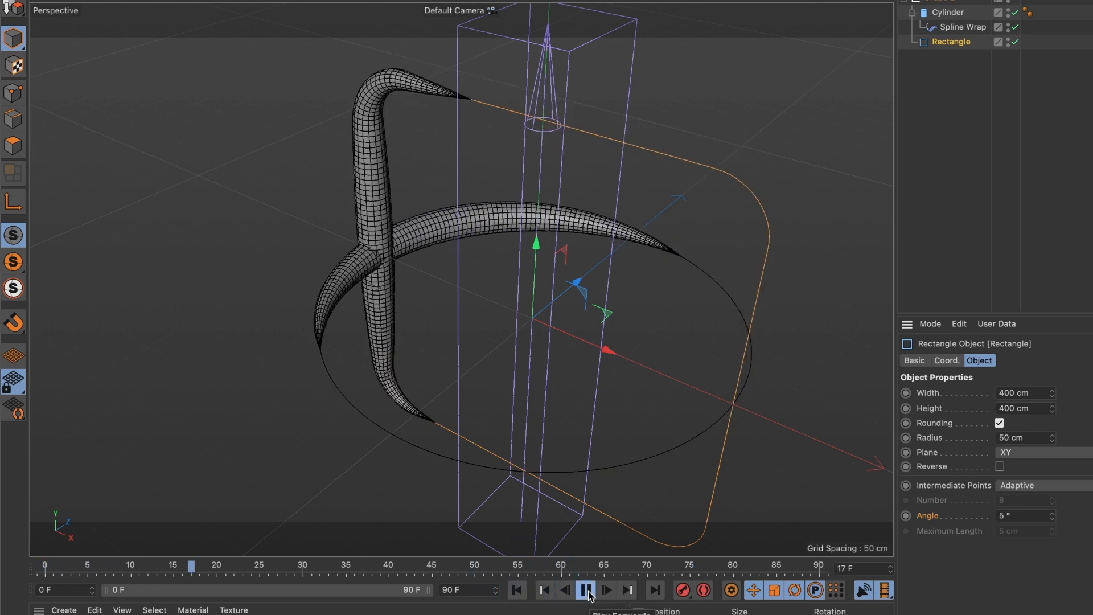
click(587, 590)
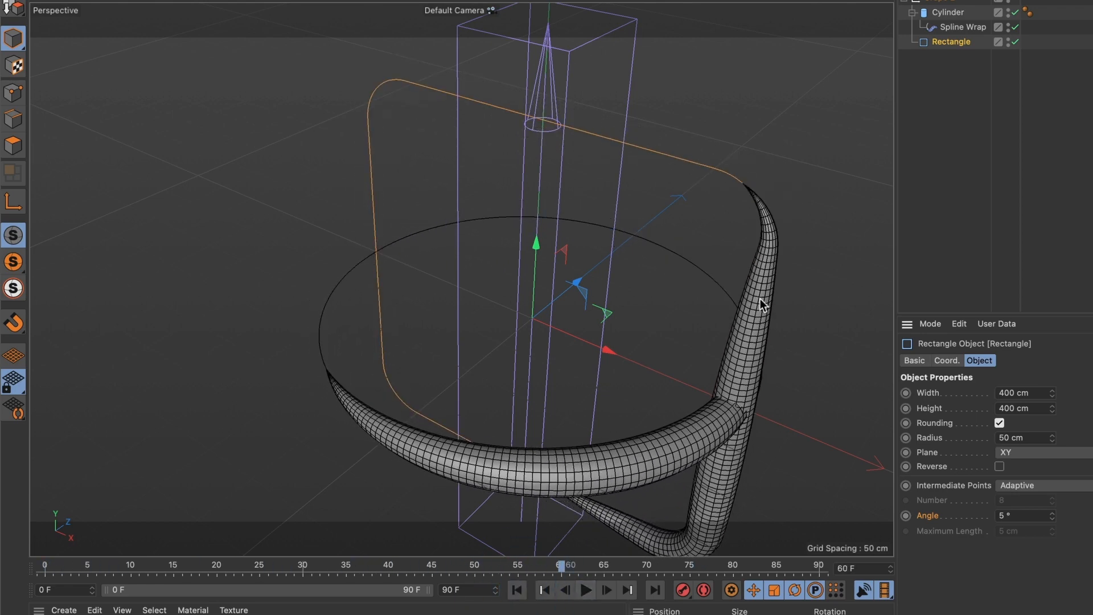
drag(572, 570, 56, 549)
alt+drag(616, 111, 554, 127)
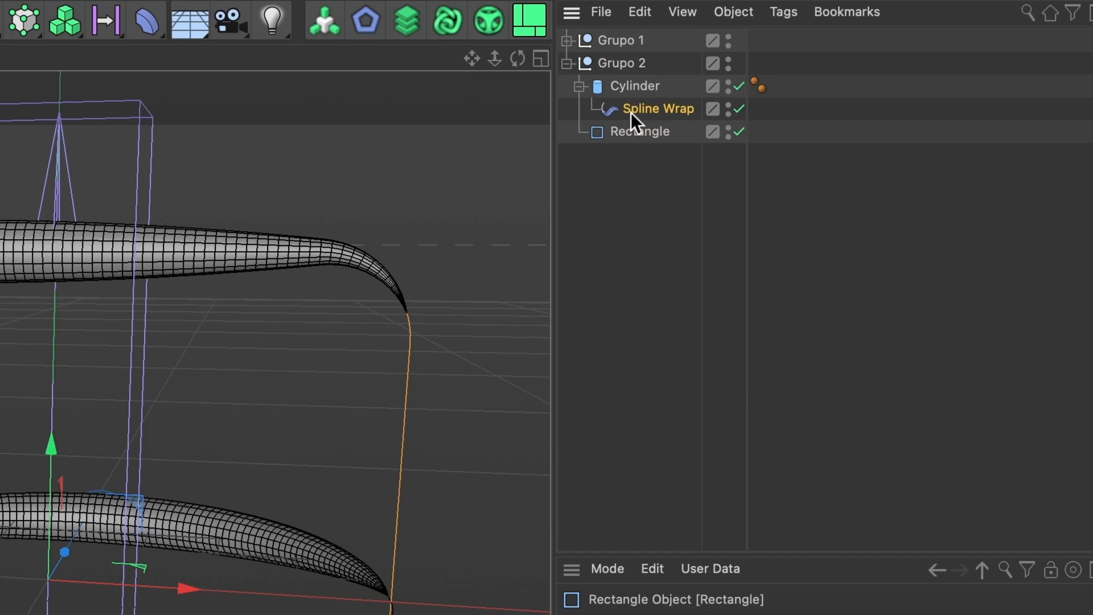
- Flatten the Size curve of Grupo 2's Spline Wrap by lowering both end tangents to make the cylinder thinner
click(631, 112)
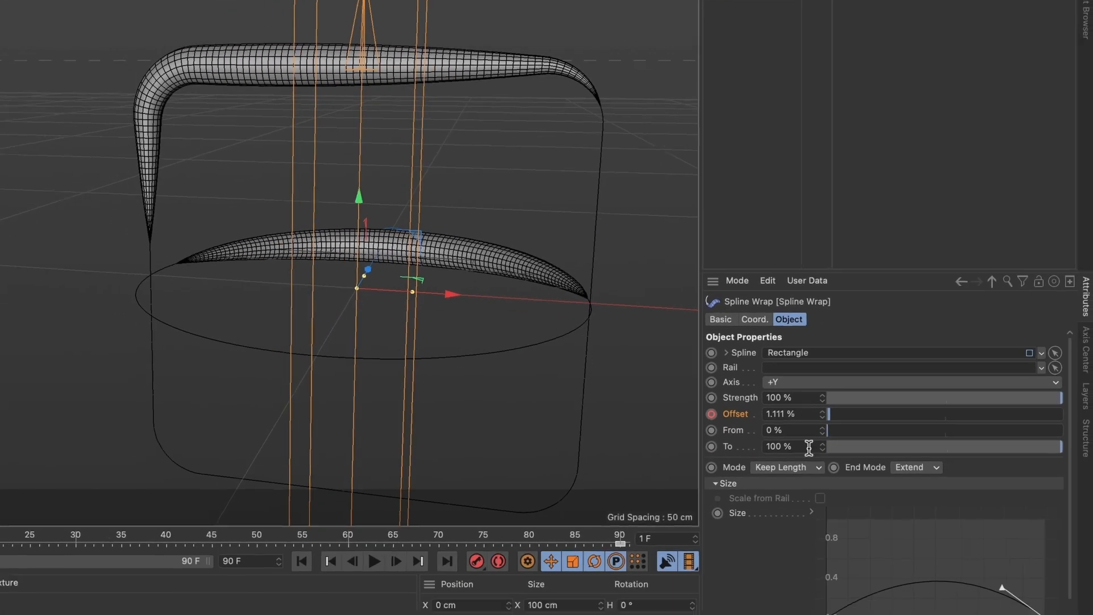
drag(1002, 569, 1000, 591)
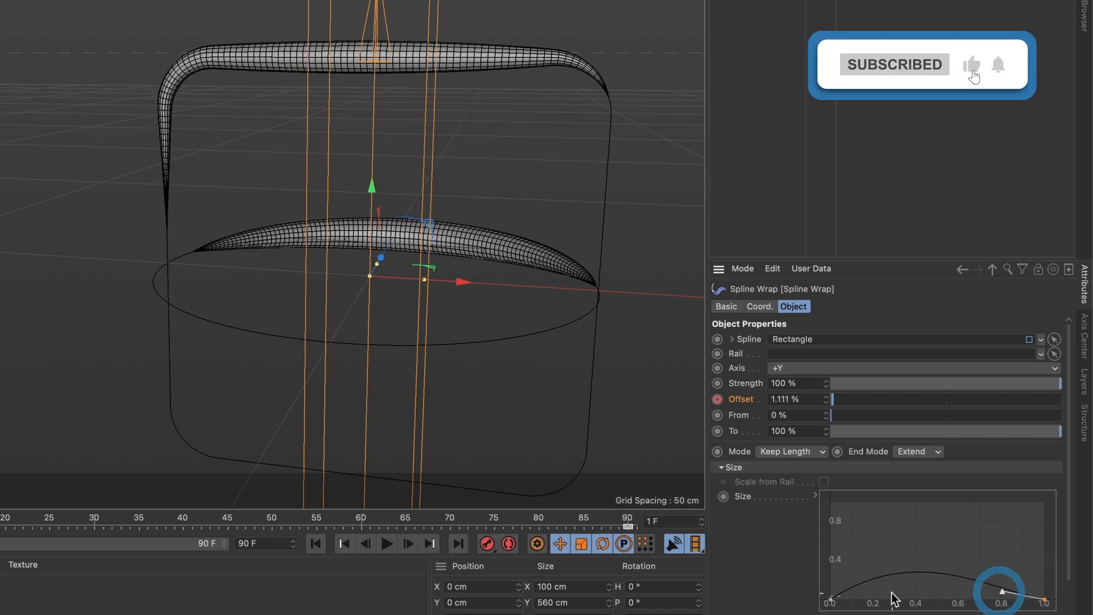
click(830, 599)
drag(892, 560, 895, 579)
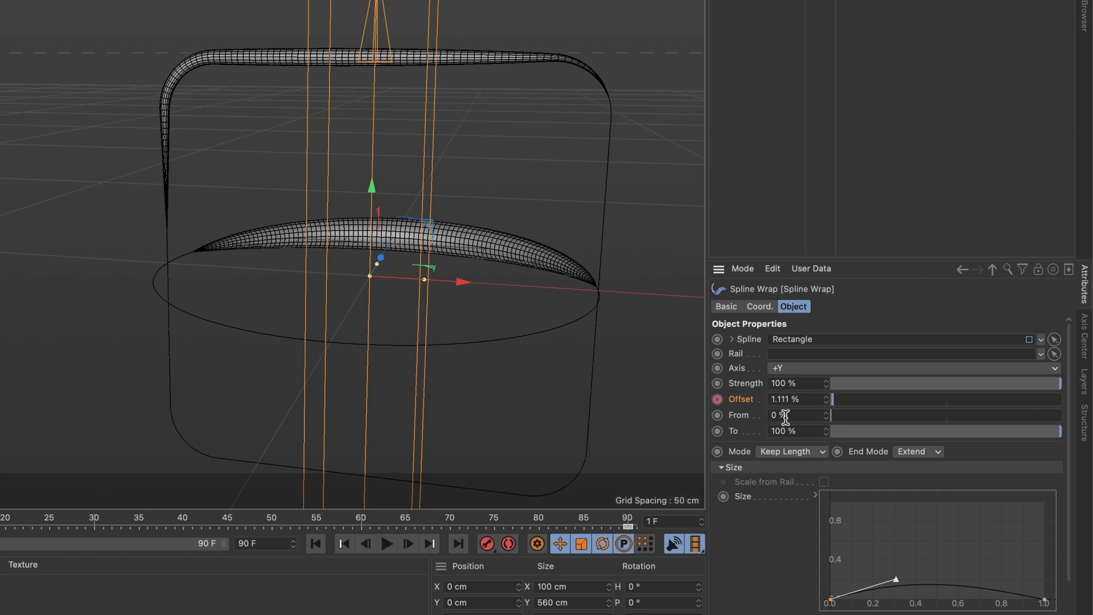
- Shorten Grupo 2's wrapped cylinder by setting the Spline Wrap's From value to 48 %, and play the animation to check it
drag(831, 417, 942, 424)
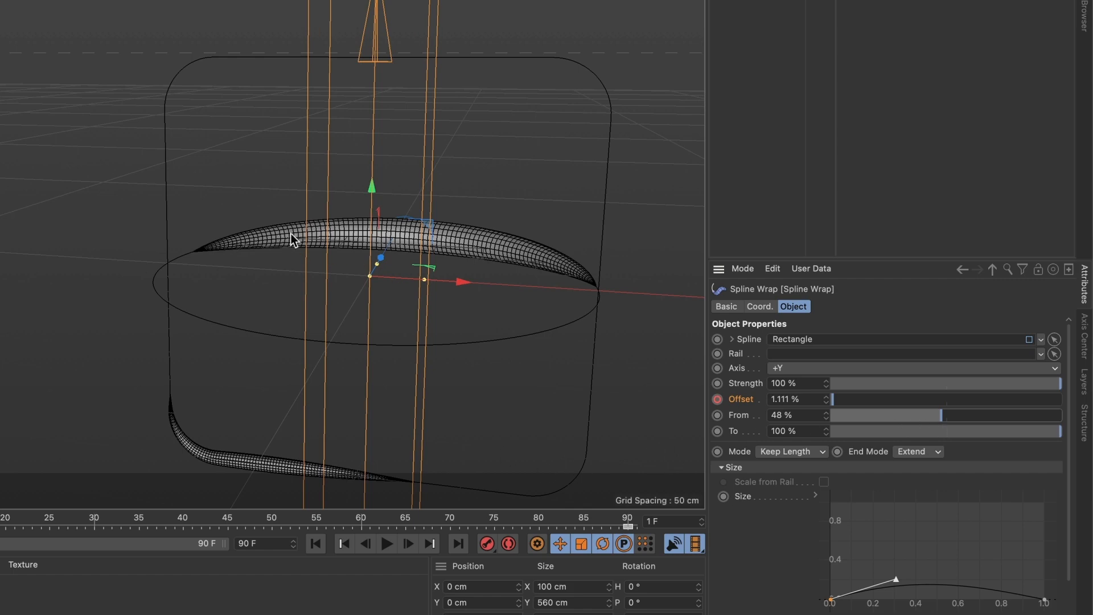
alt+drag(378, 366, 344, 309)
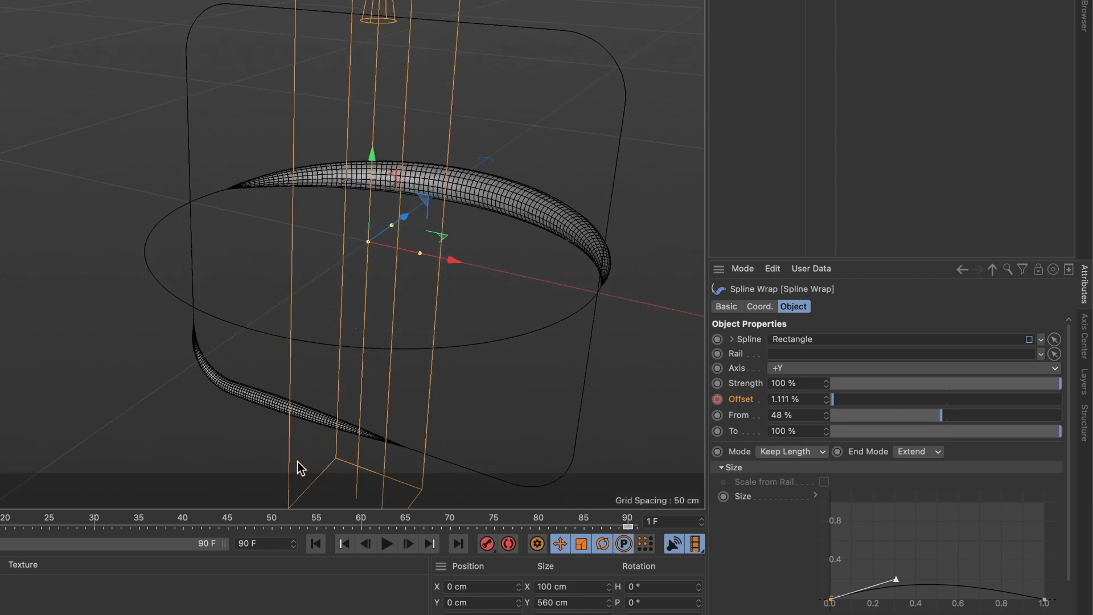
click(387, 544)
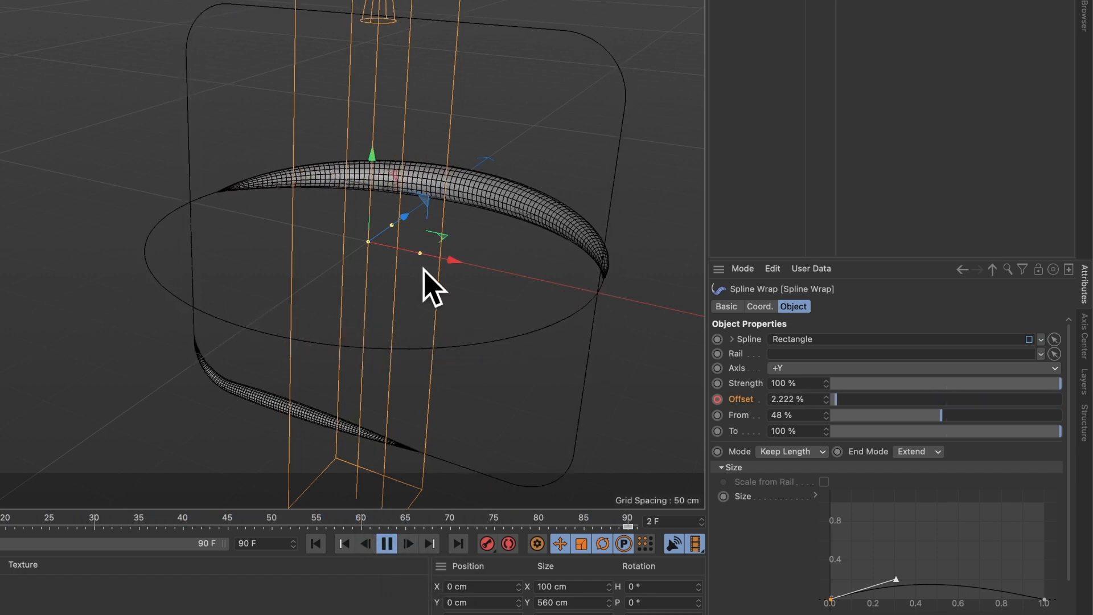
click(387, 543)
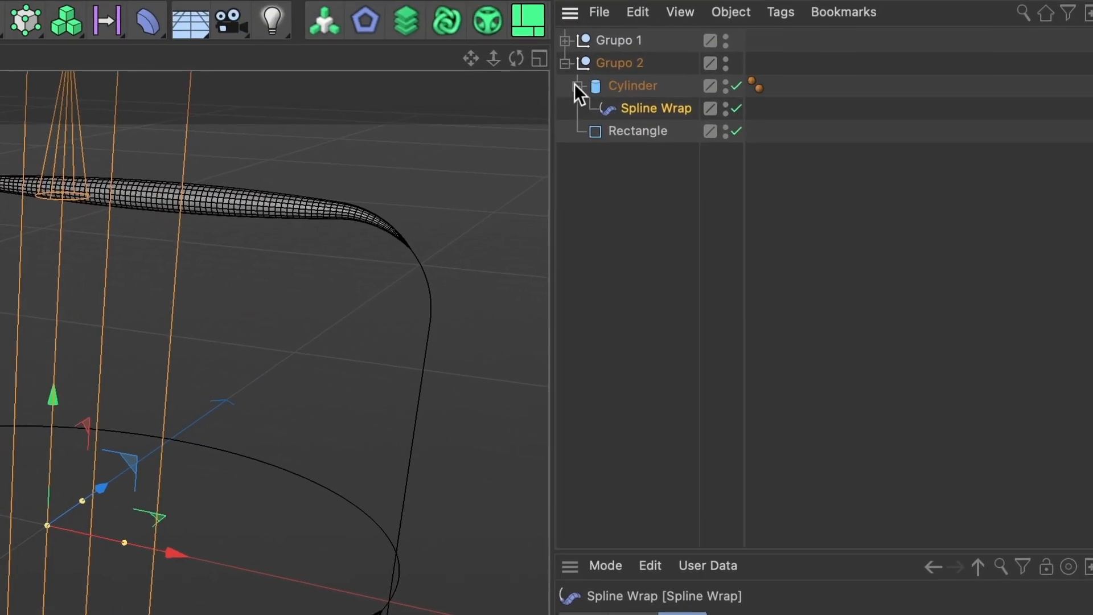
- Collapse Grupo 2, duplicate it and rename the copy "Grupo 3"
click(564, 66)
click(621, 64)
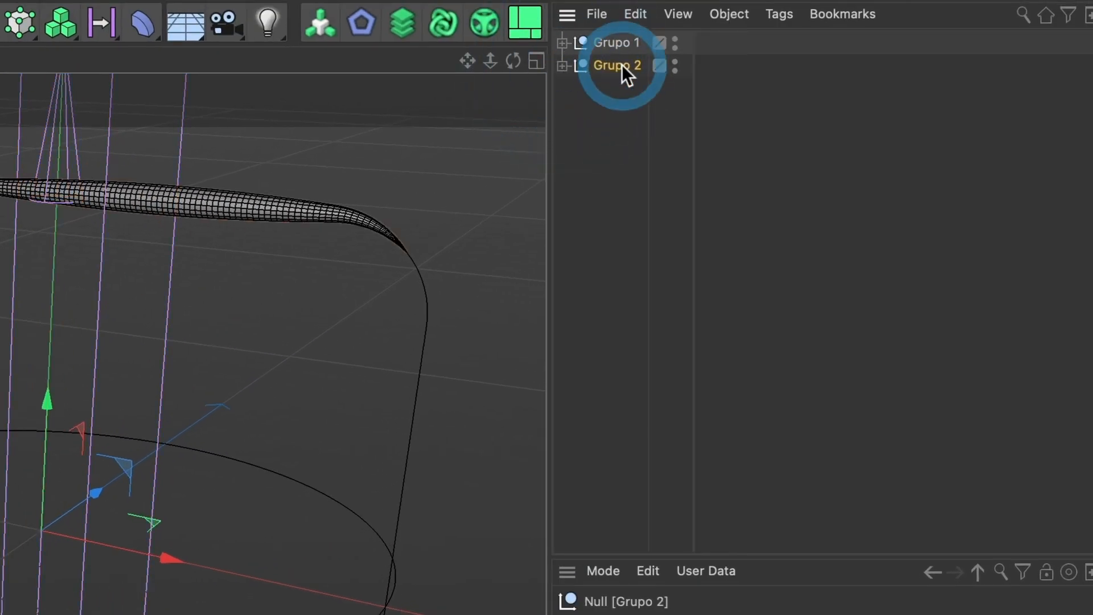
ctrl+drag(623, 66, 621, 92)
double_click(622, 91)
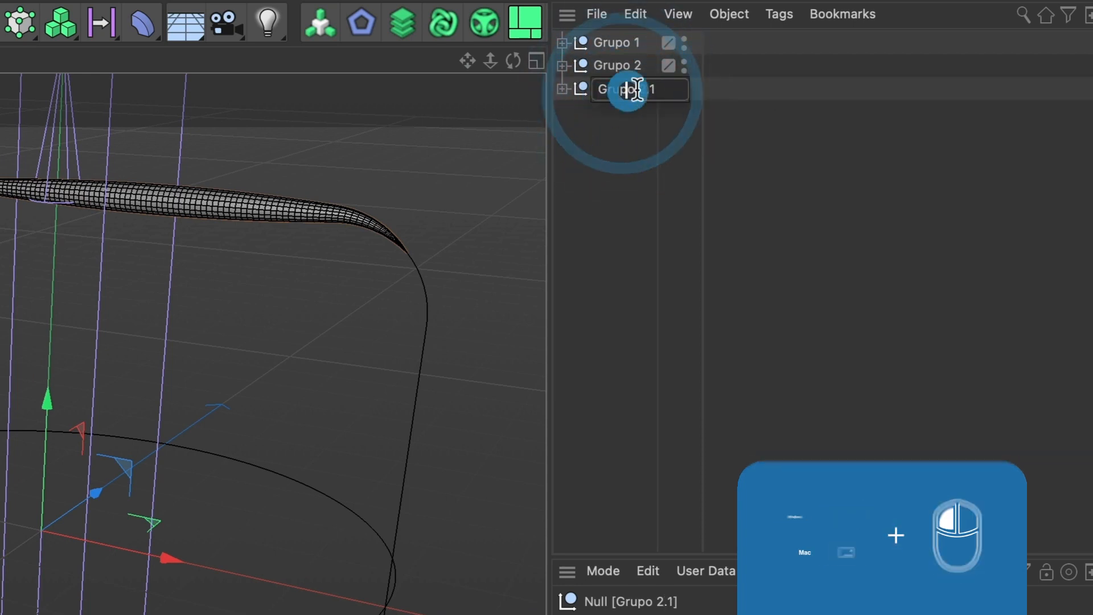
double_click(666, 89)
text(3)
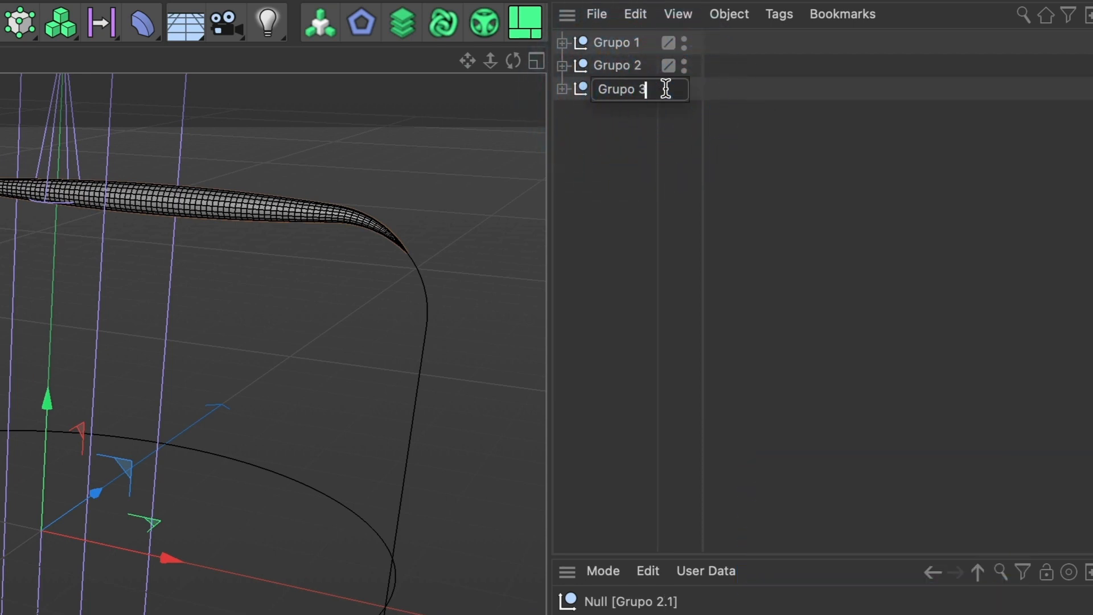
key(Return)
- Set the plane of Grupo 3's rectangle to ZY
click(563, 89)
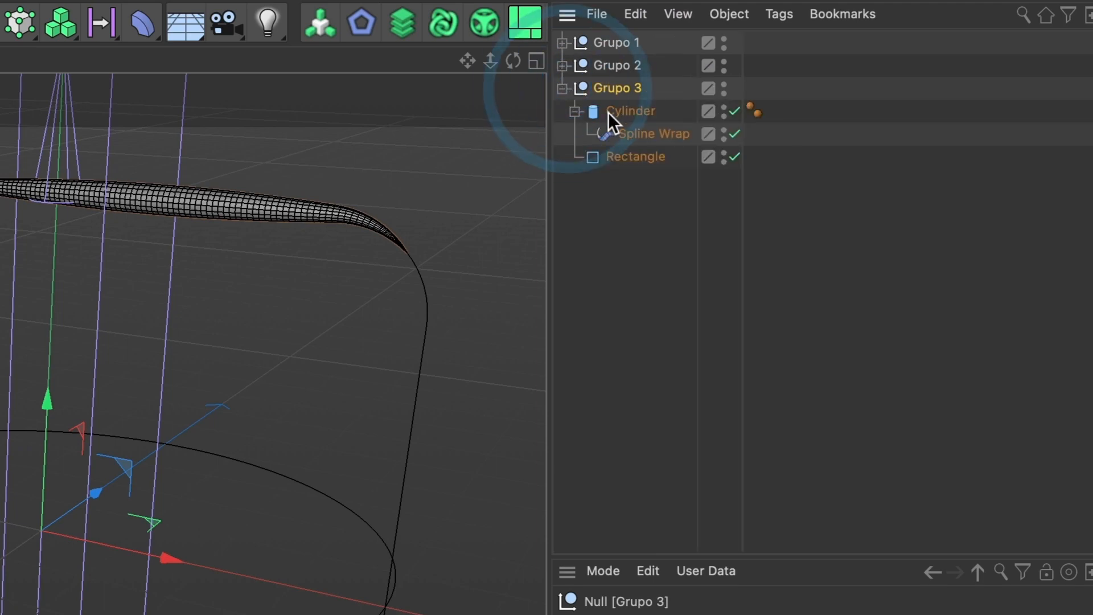
click(634, 158)
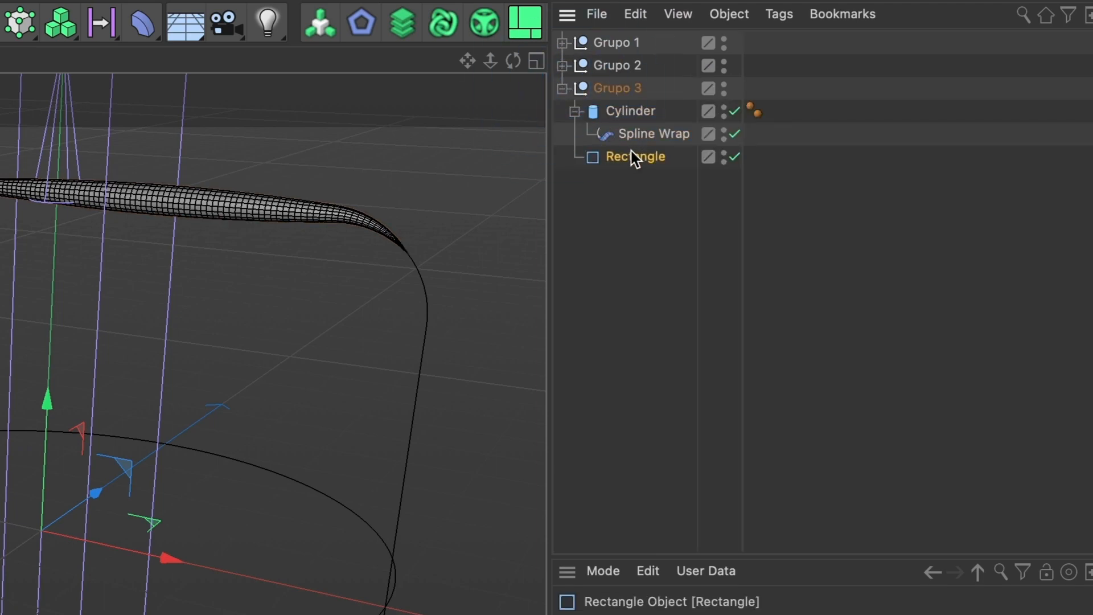
click(940, 448)
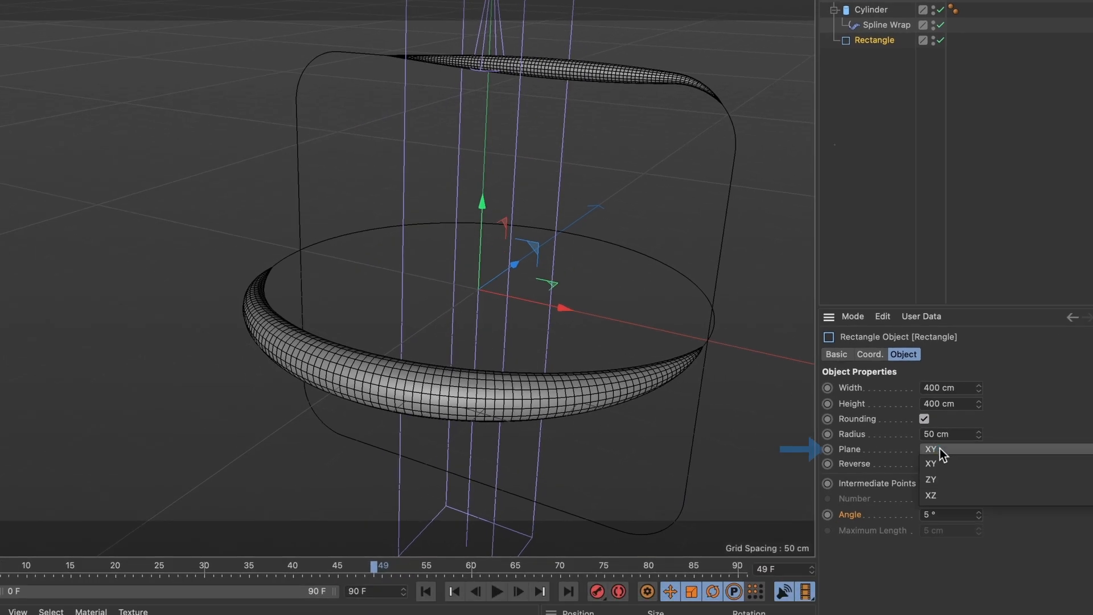
click(944, 478)
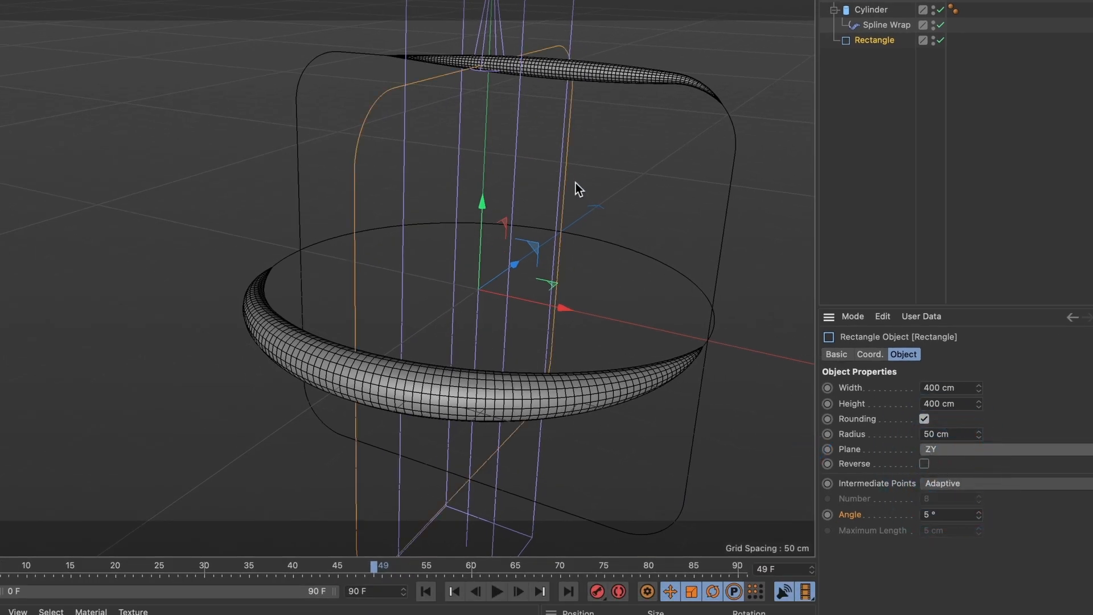
- Create a Flower spline inside Grupo 3 and assign it as the path spline of that group's Spline Wrap
click(174, 57)
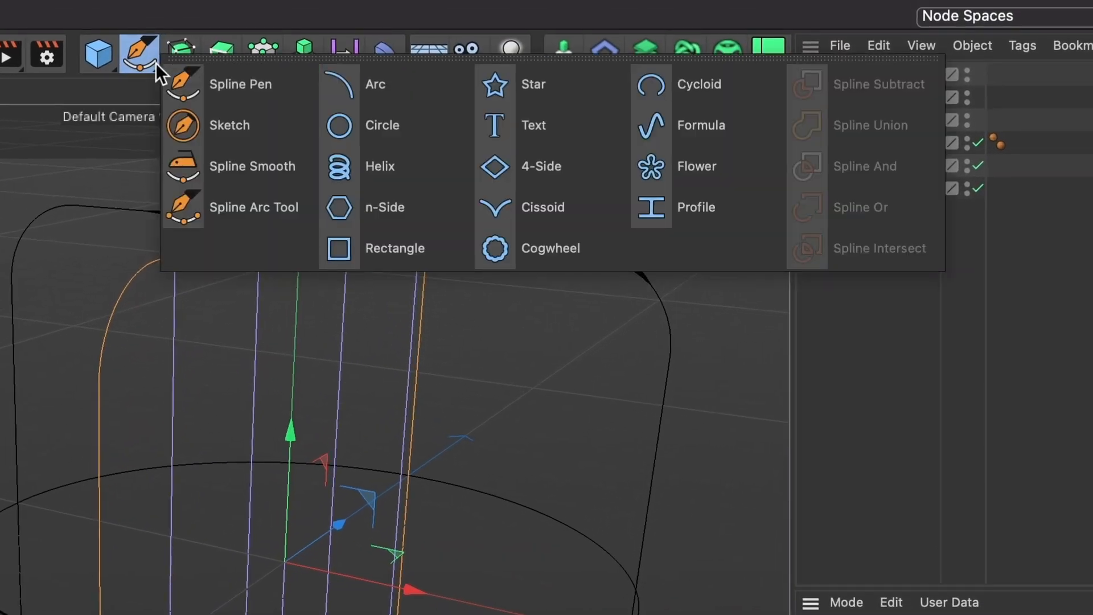
click(665, 166)
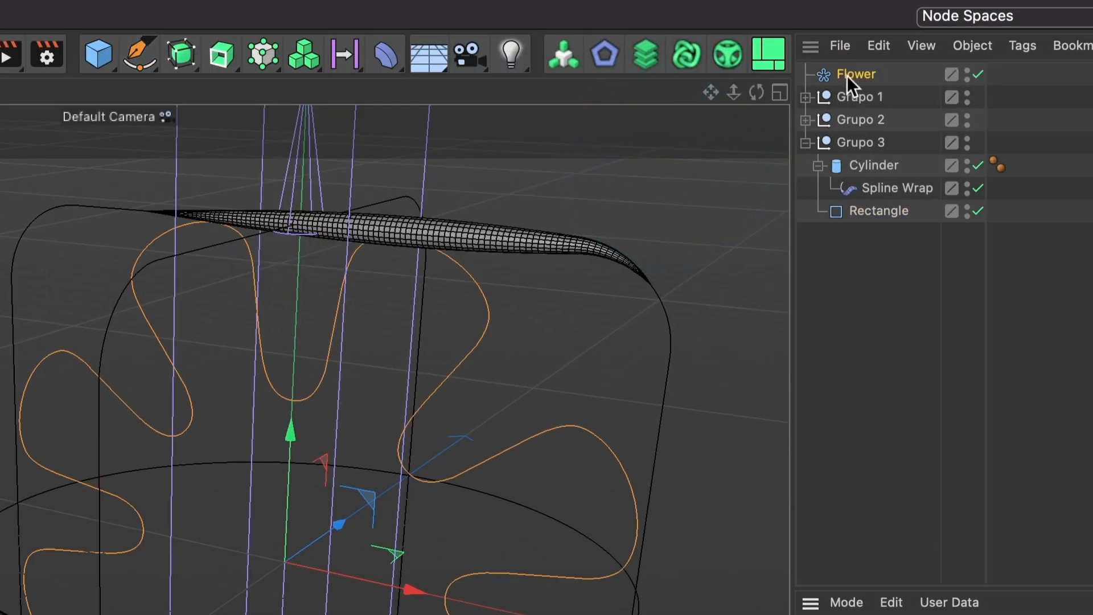
drag(846, 75, 859, 202)
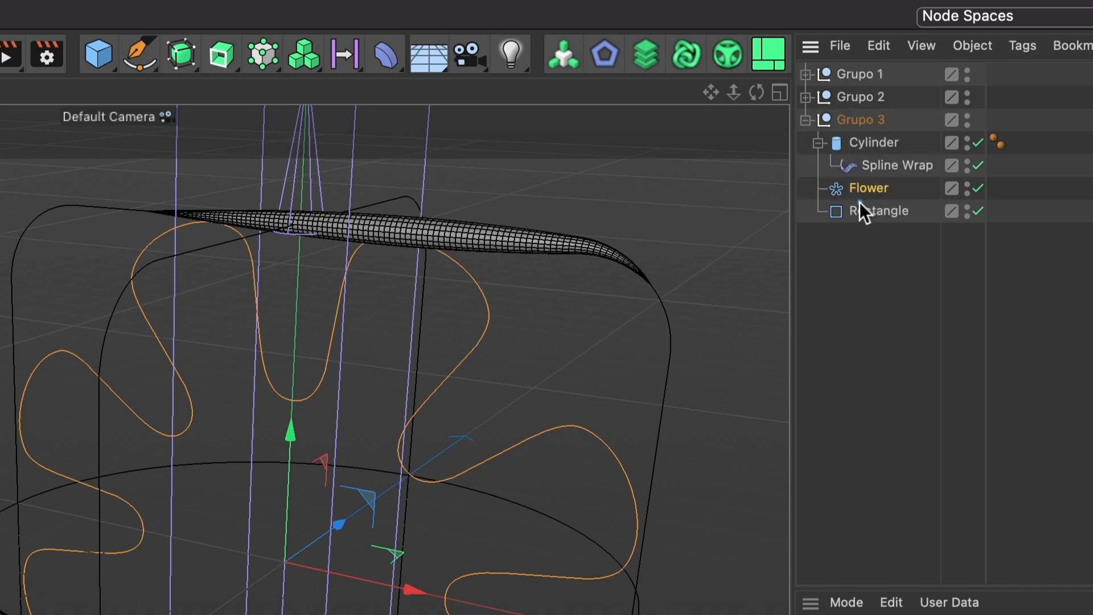
click(889, 166)
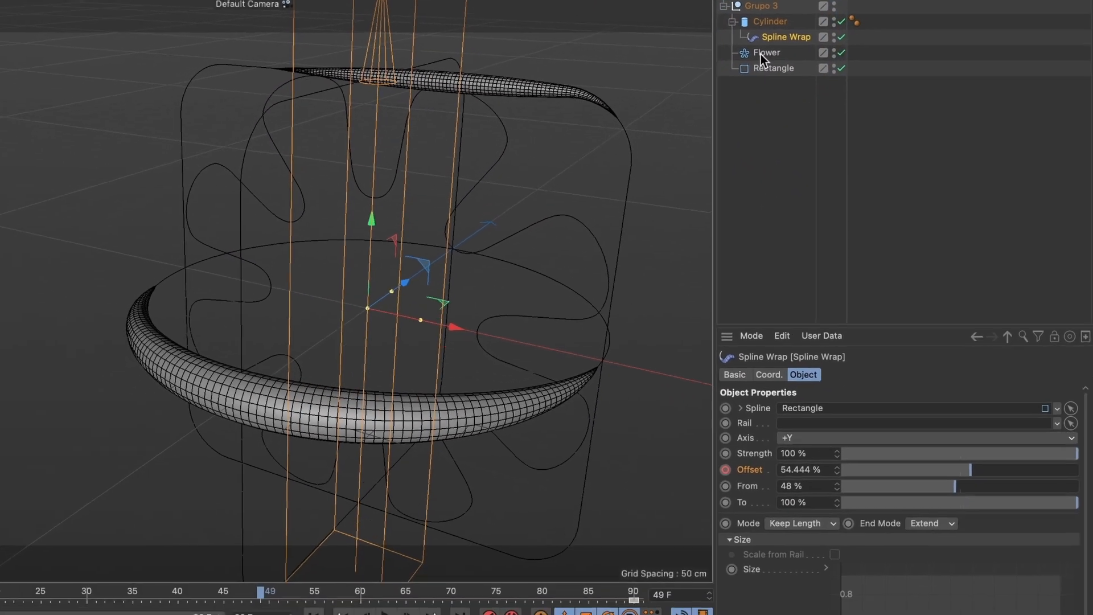
drag(760, 53, 791, 412)
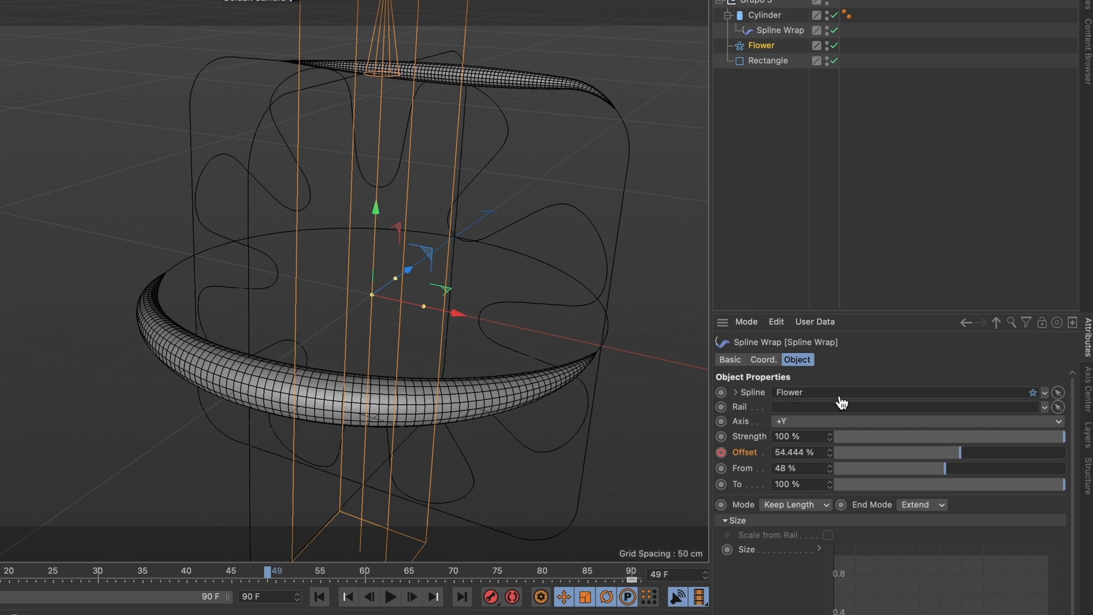
- Finish assigning the Flower as the path of Grupo 3's Spline Wrap and delete the group's unused Rectangle spline
drag(840, 397, 841, 394)
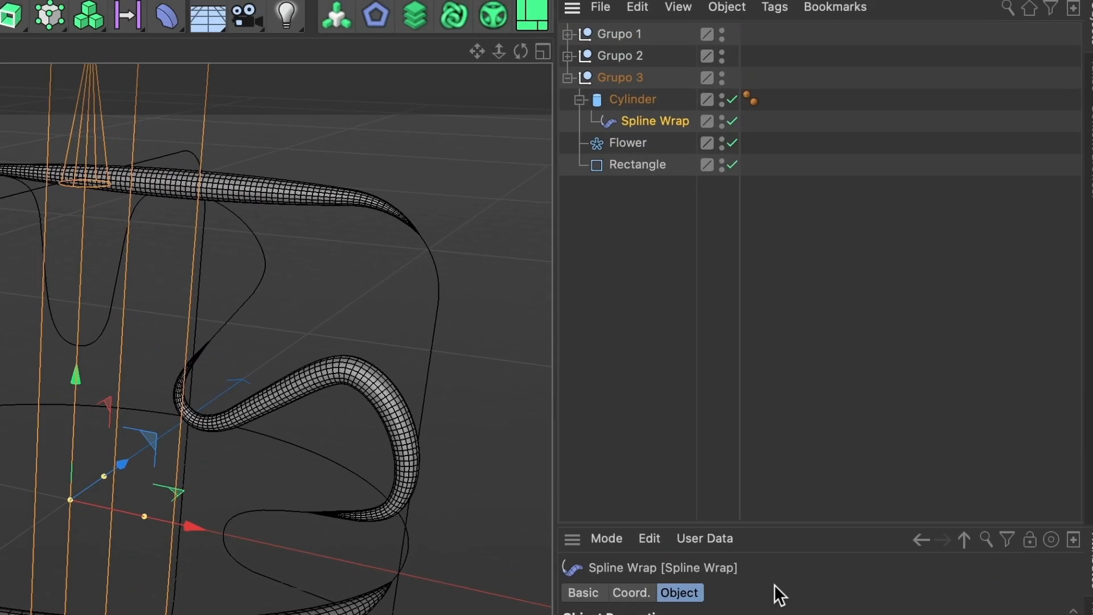
click(617, 180)
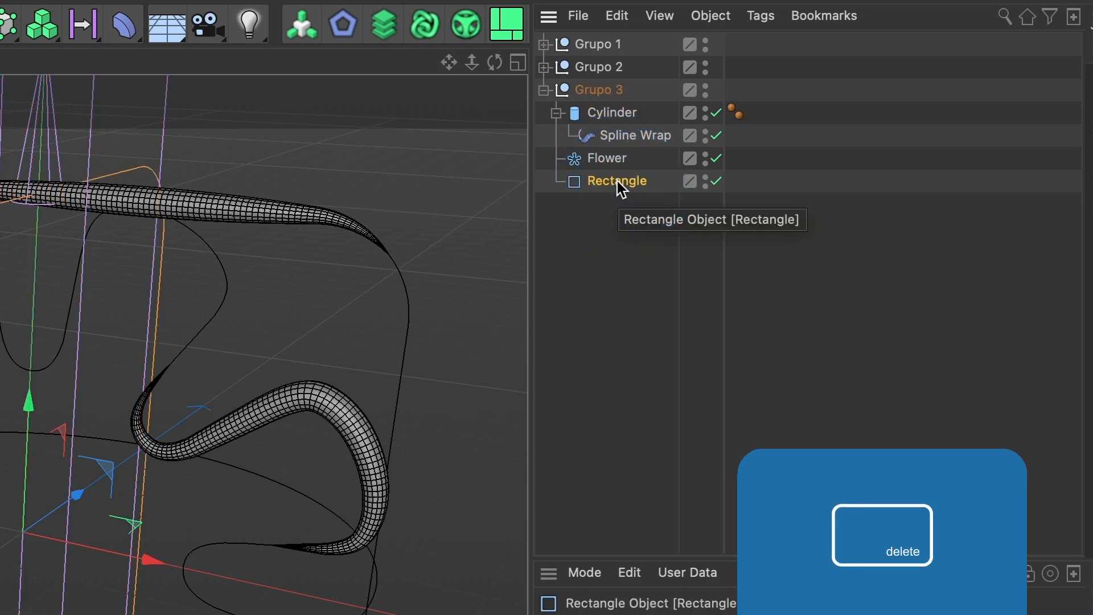
key(Delete)
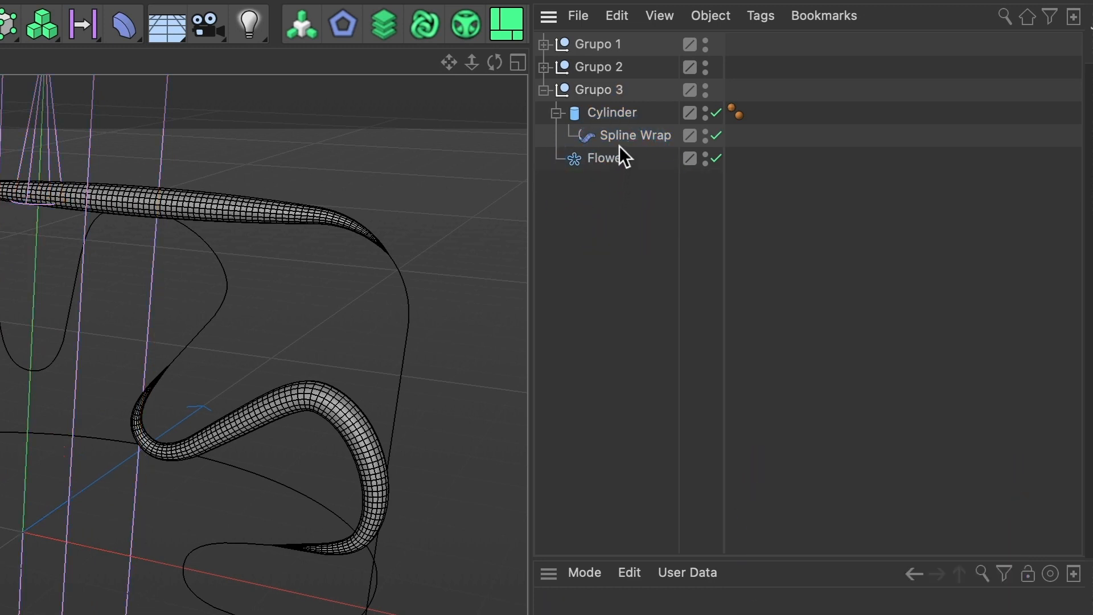
- Shrink Grupo 3's Flower spline to an outer radius of 182 cm and an inner radius of 92 cm
click(613, 154)
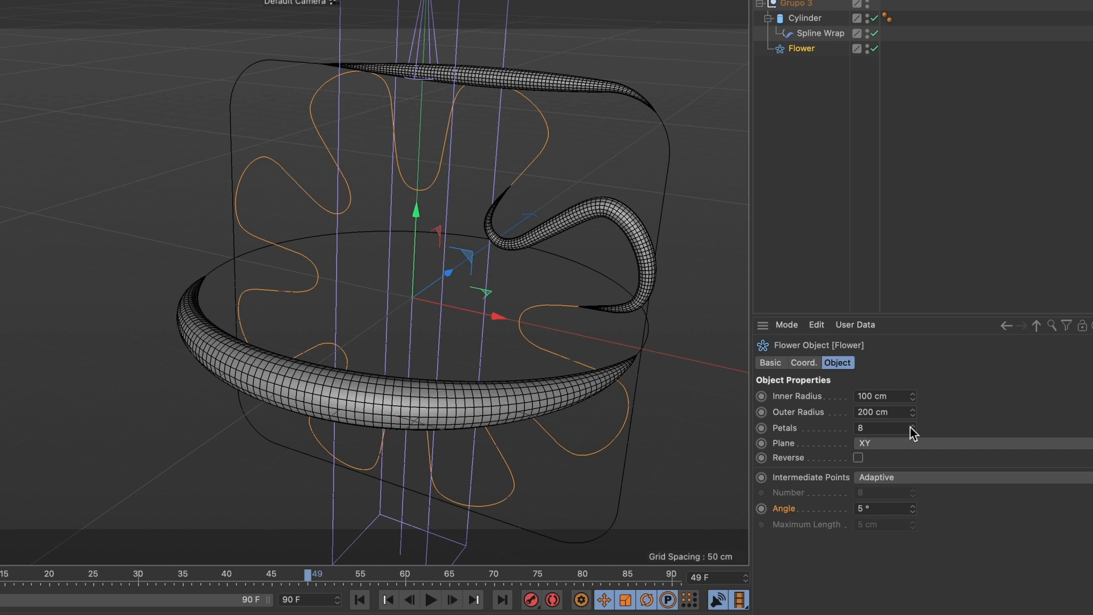
drag(913, 411, 913, 426)
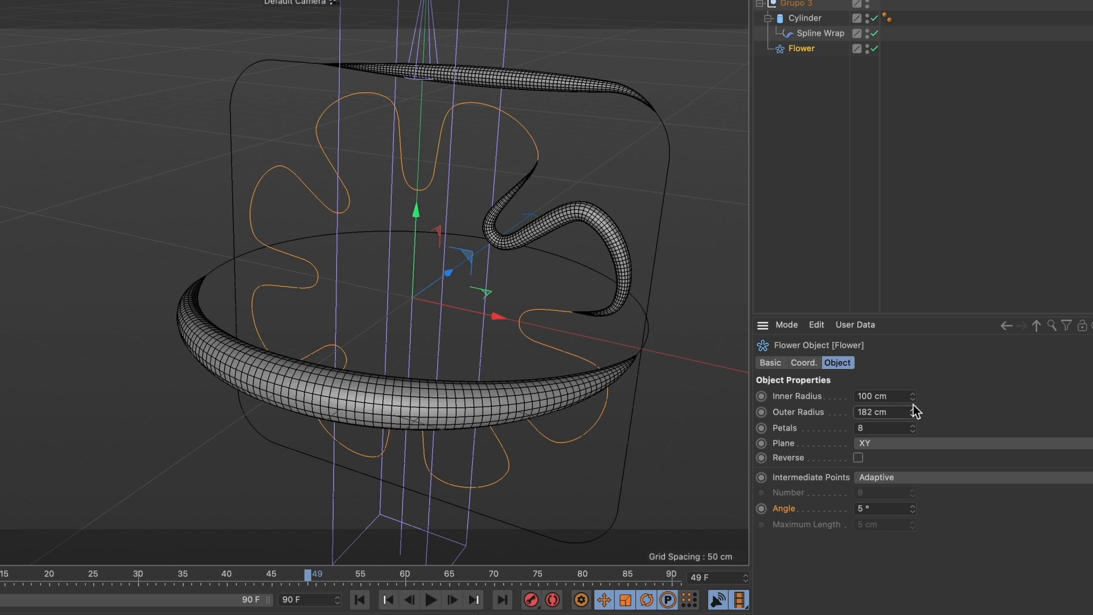
drag(913, 401, 913, 398)
drag(912, 396, 912, 398)
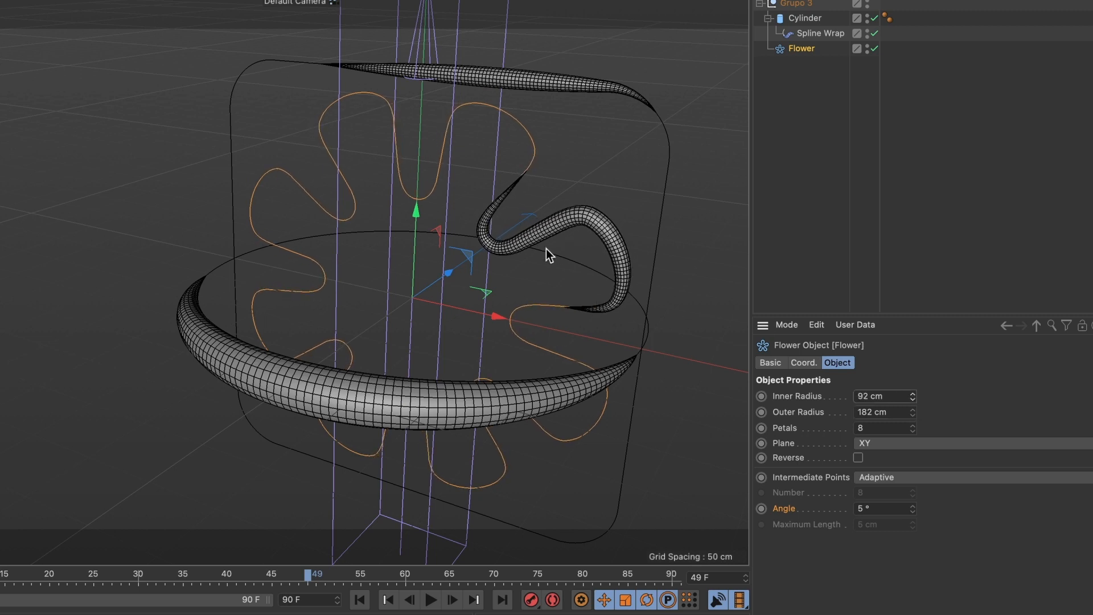
- Set Grupo 3's cylinder to a height of 919 cm with 128 height segments, and play the animation to check it
click(803, 17)
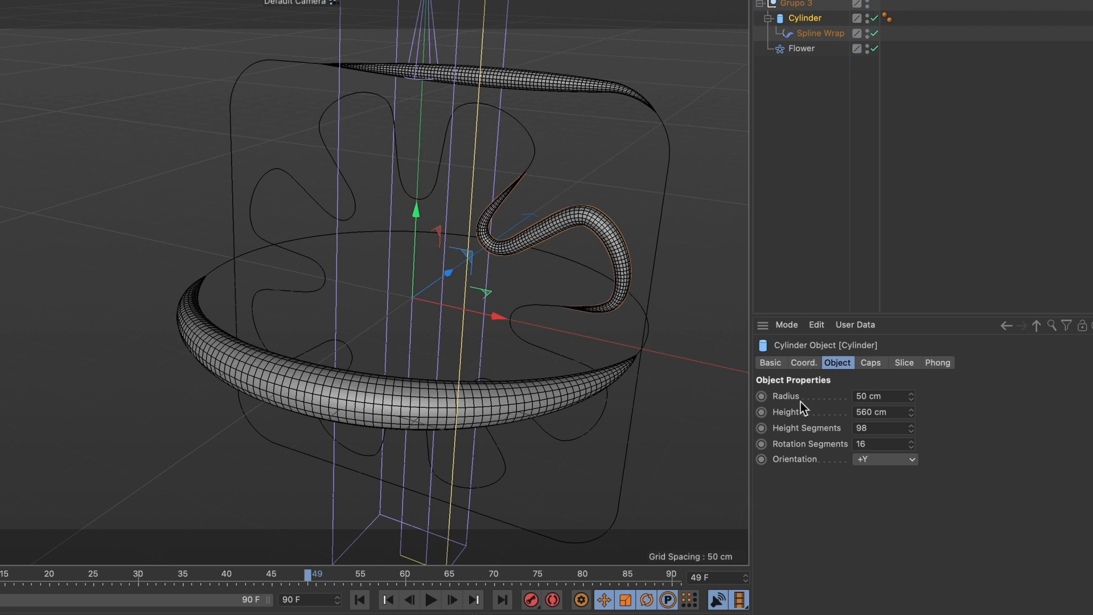
drag(909, 411, 909, 372)
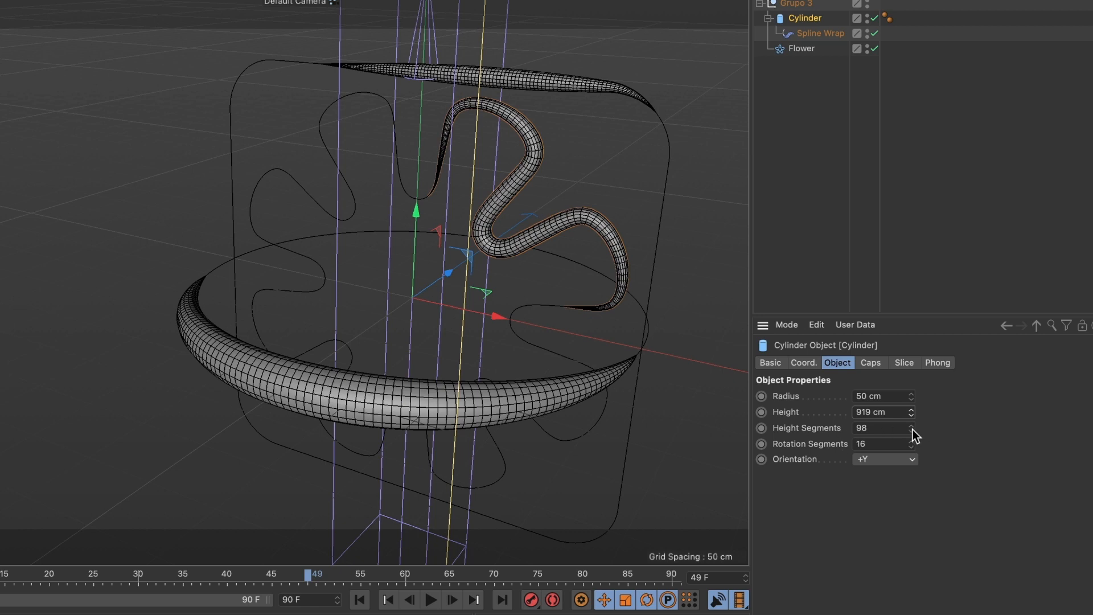
mouse_move(912, 429)
mouse_down()
mouse_move(912, 417)
mouse_move(914, 434)
mouse_up()
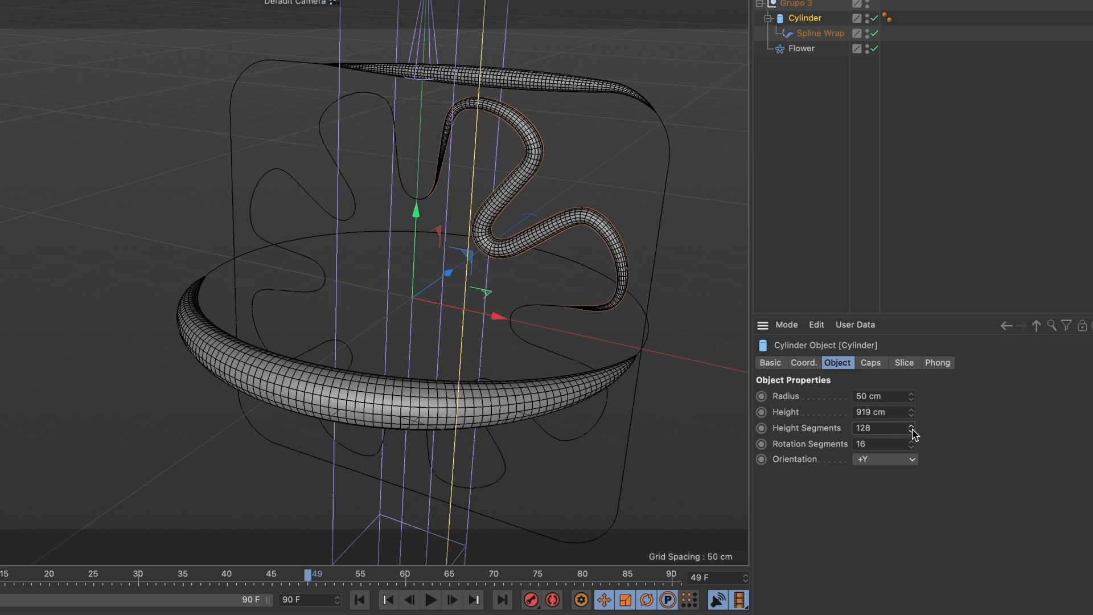
click(429, 600)
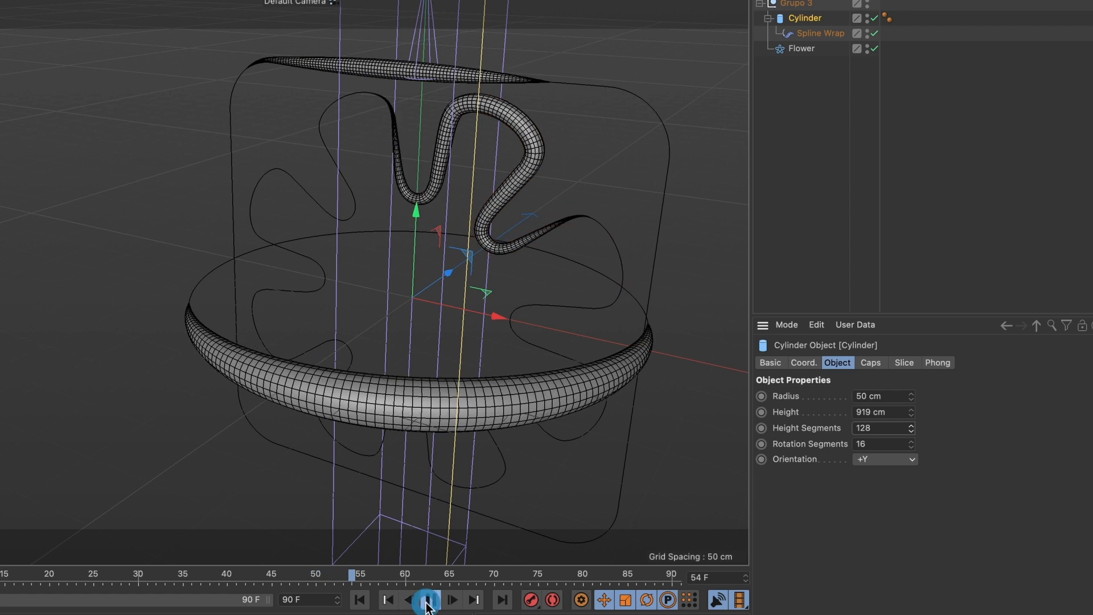